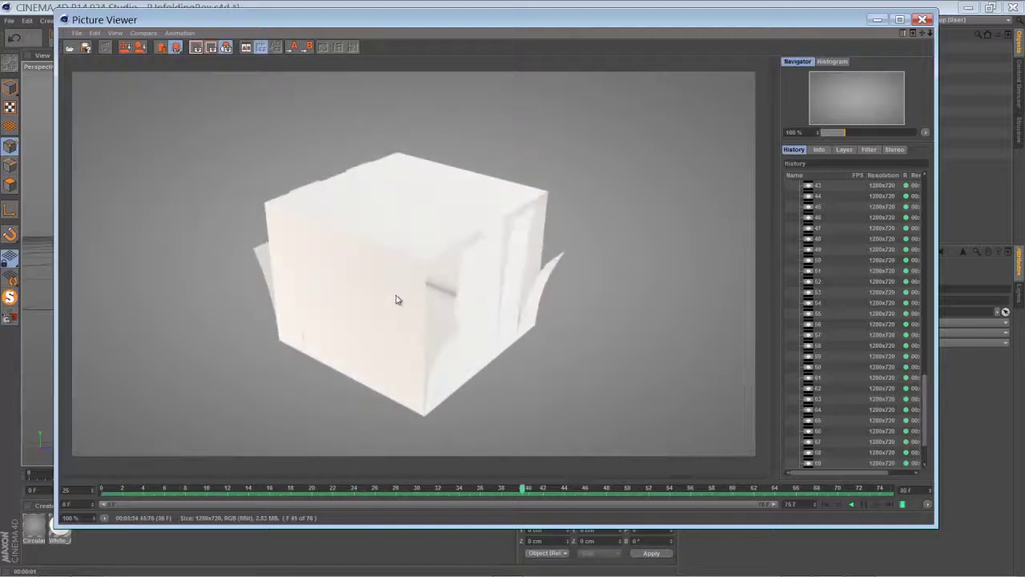
Play the 1_Unfolding reference clip of the box unfolding, and close its player window.
left_click_drag(0, 84, 569, 100)
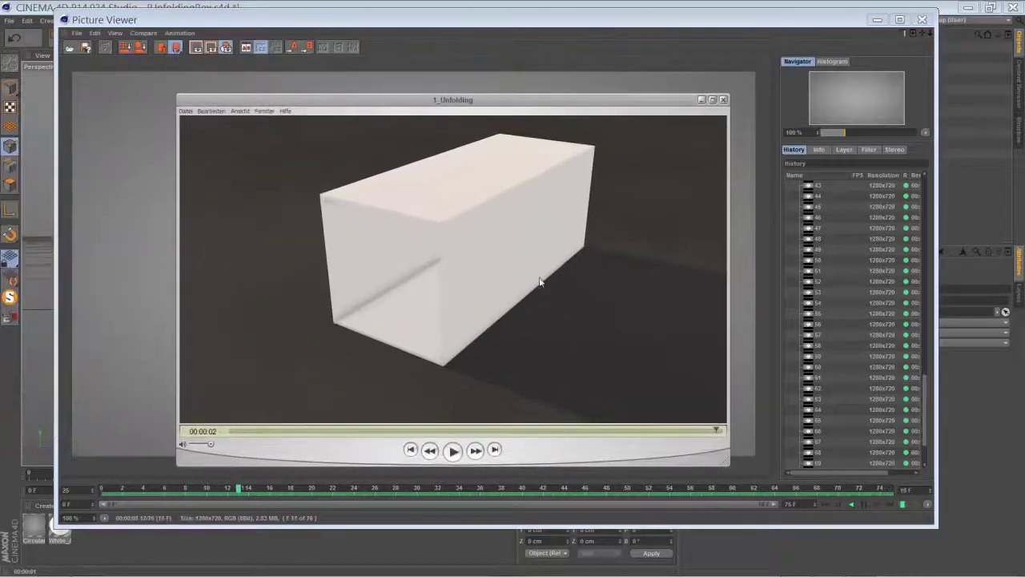
left_click(453, 451)
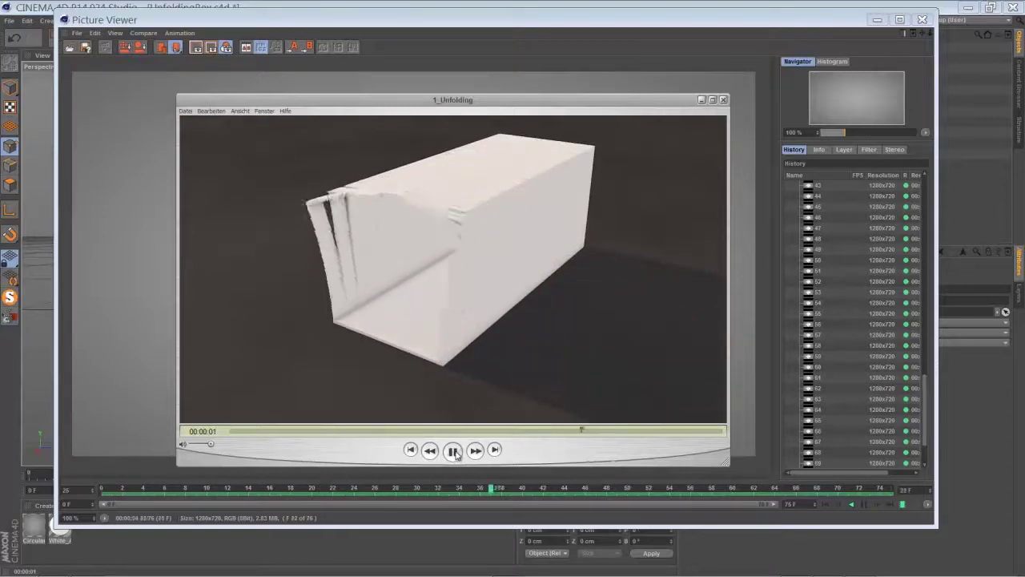
left_click(722, 100)
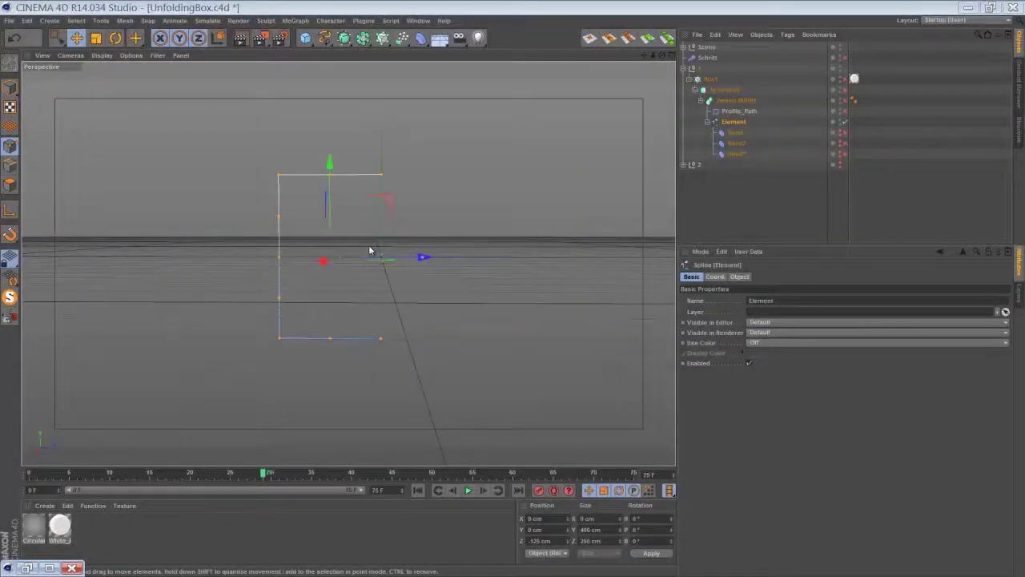
left_click(324, 37)
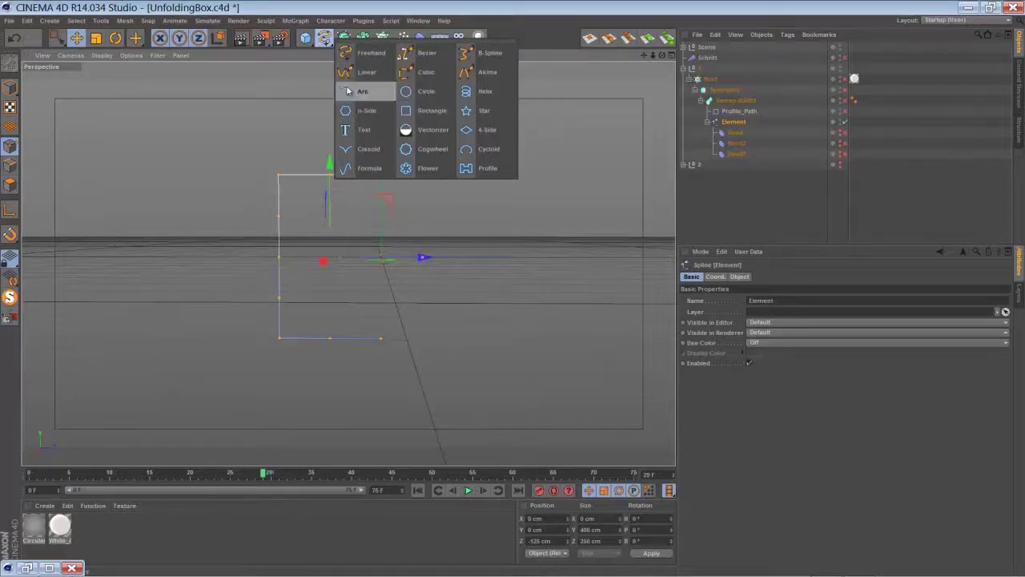
left_click(124, 21)
mouse_move(140, 48)
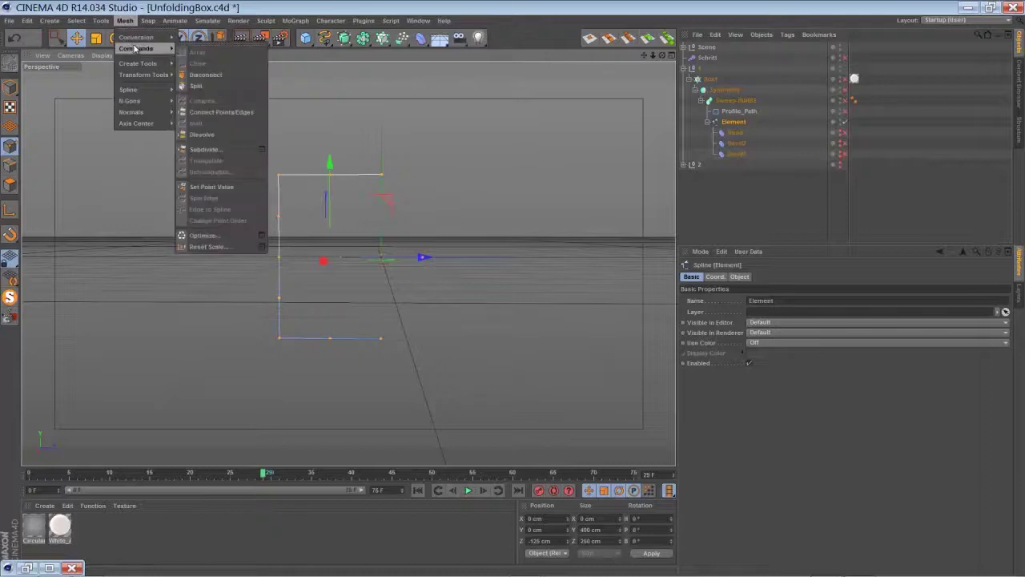
left_click(440, 216)
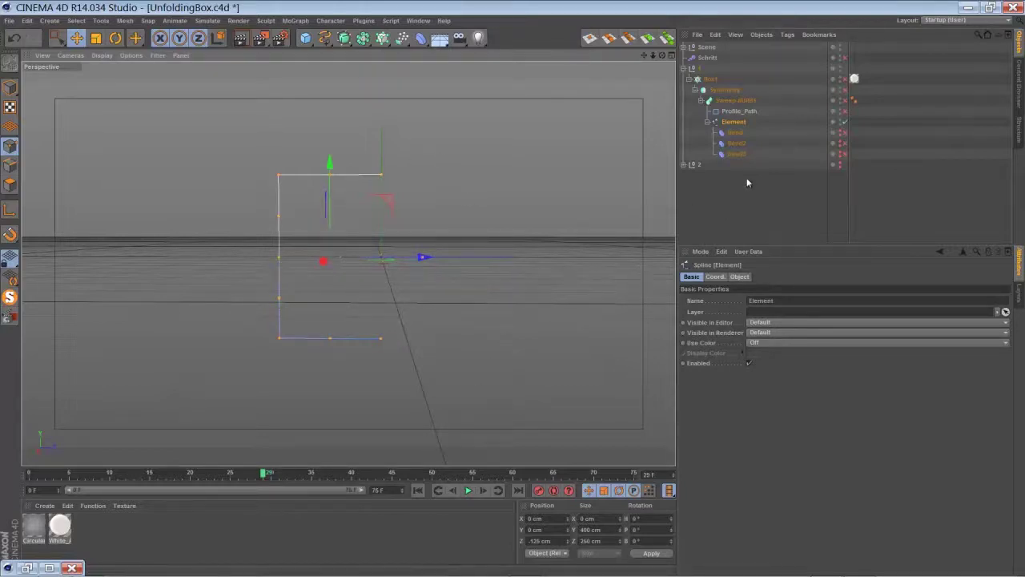
Enable the first Bend deformer under the Element spline and make it visible in the viewport.
left_click(734, 122)
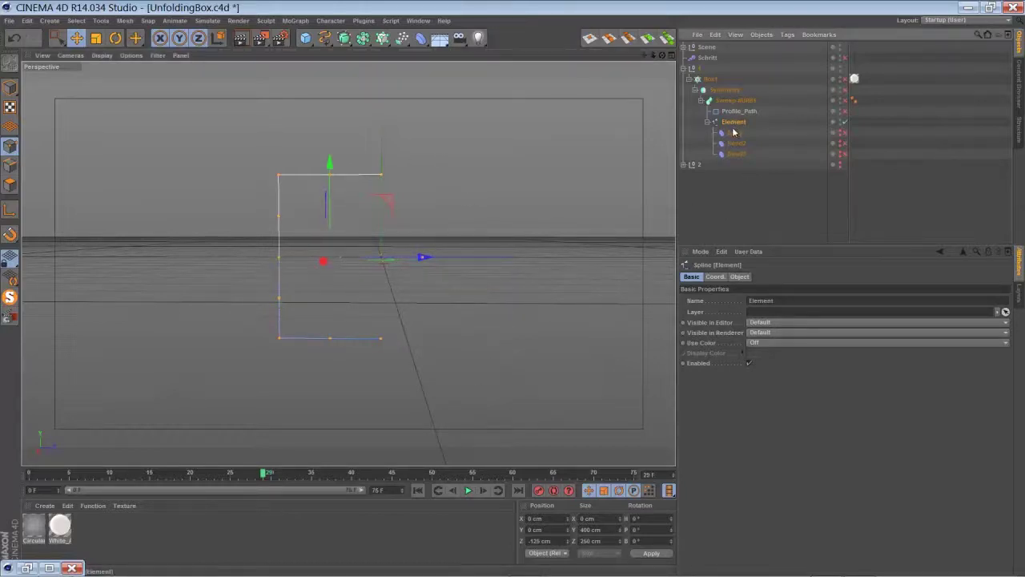
left_click(734, 133)
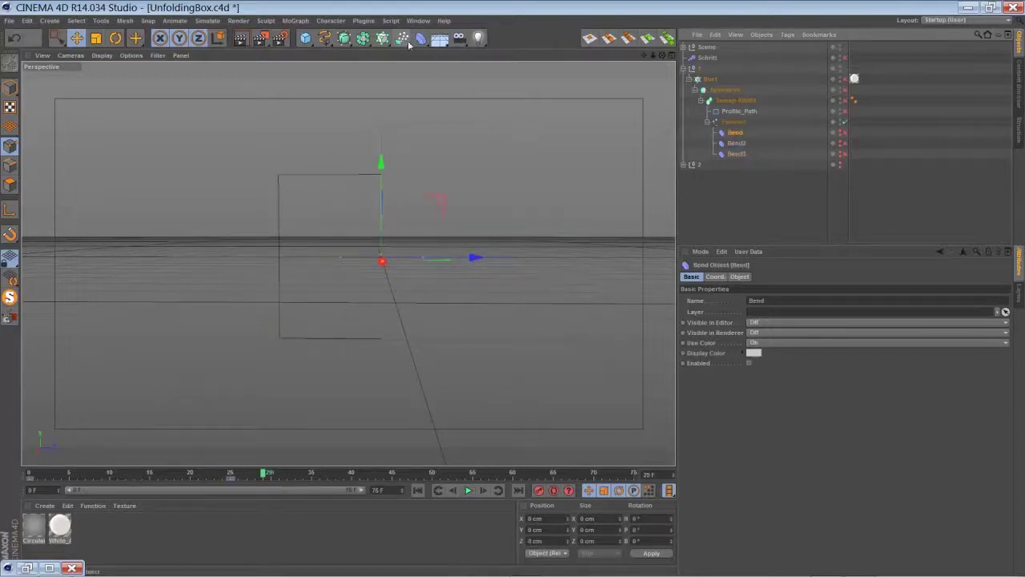
mouse_move(420, 42)
left_mouse_down()
mouse_move(454, 54)
mouse_move(422, 46)
left_mouse_up()
left_click(840, 133)
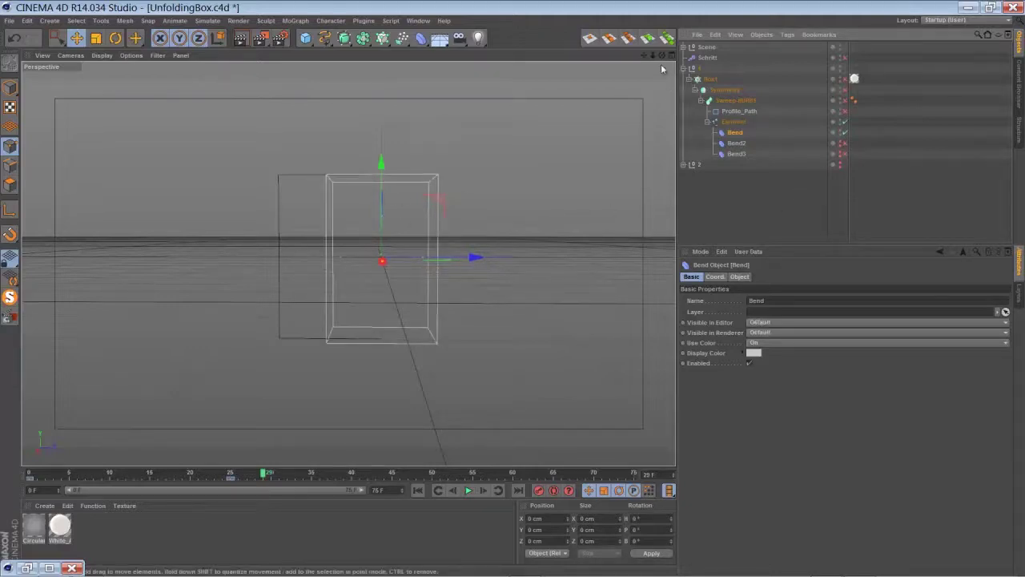
Compare the Element spline with its Bend deformer in the Right view and scrub the animation back to frame 1.
left_click_drag(653, 55, 529, 248)
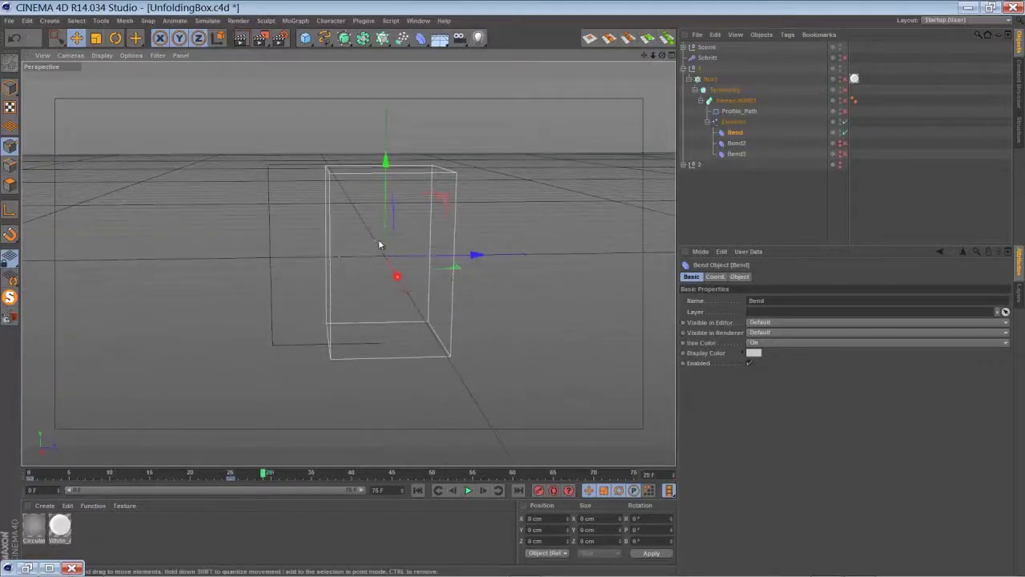
left_click(671, 56)
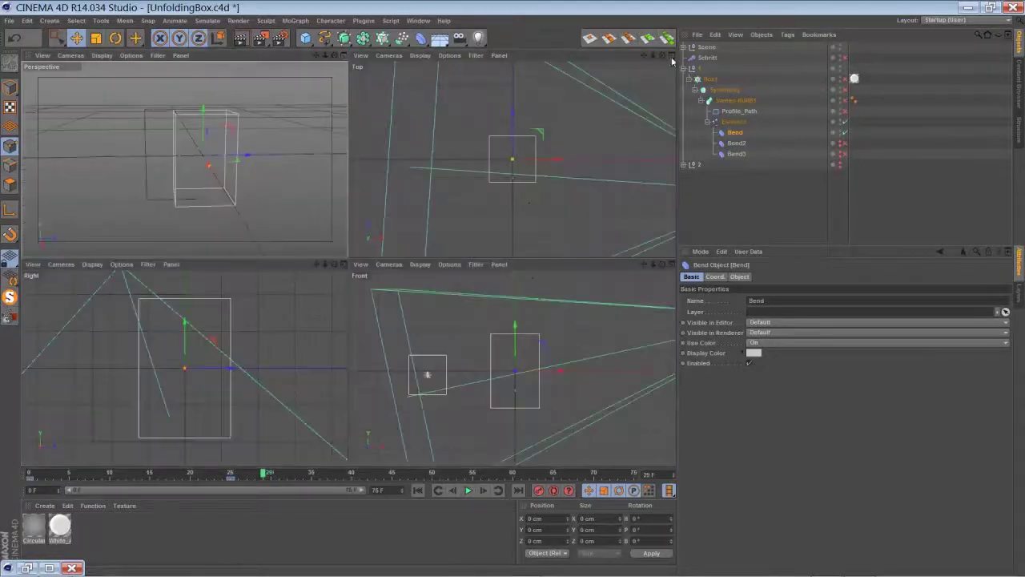
middle_click(343, 271)
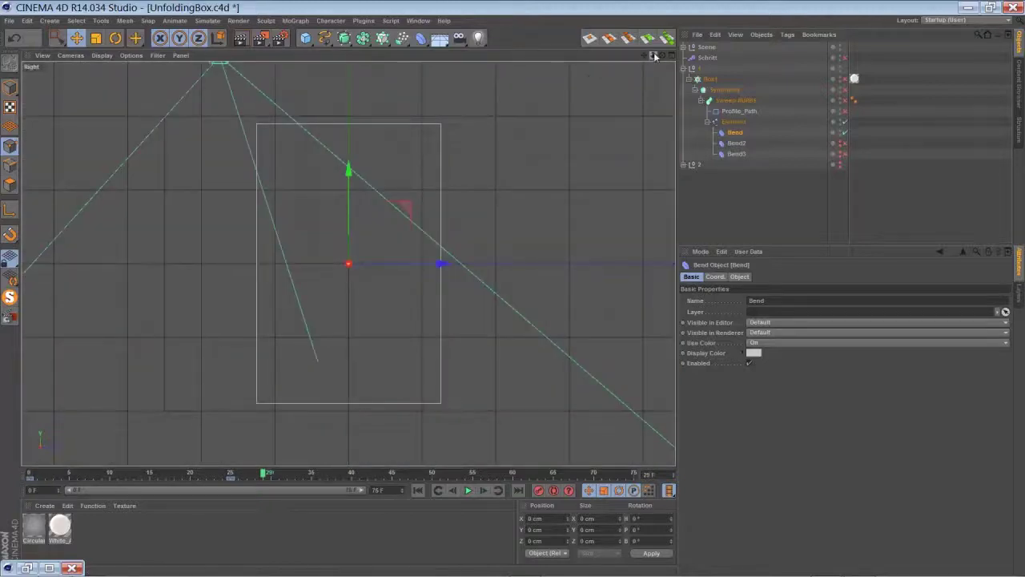
mouse_move(654, 55)
left_mouse_down()
mouse_move(512, 291)
mouse_move(653, 55)
left_mouse_up()
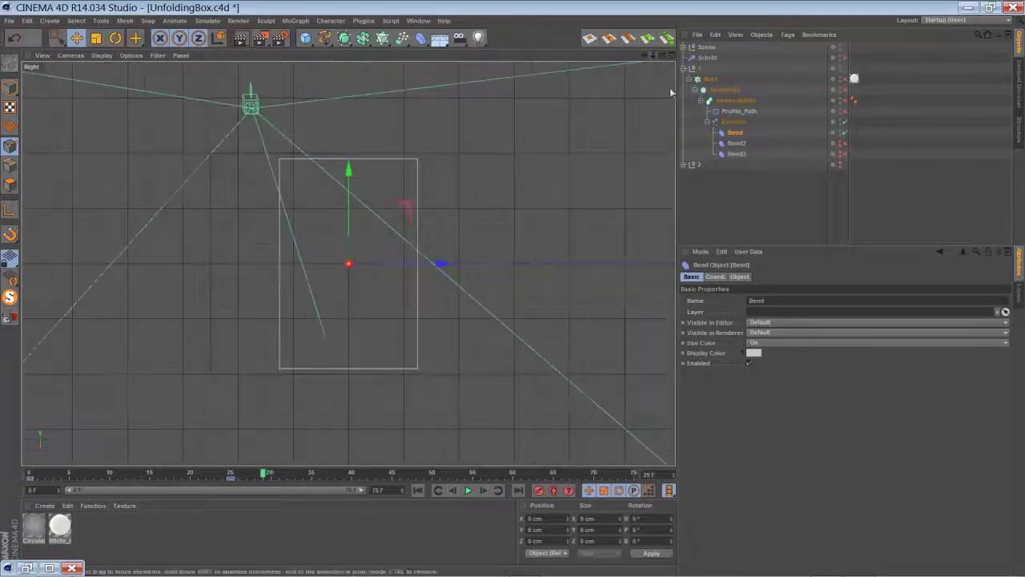
left_click(724, 121)
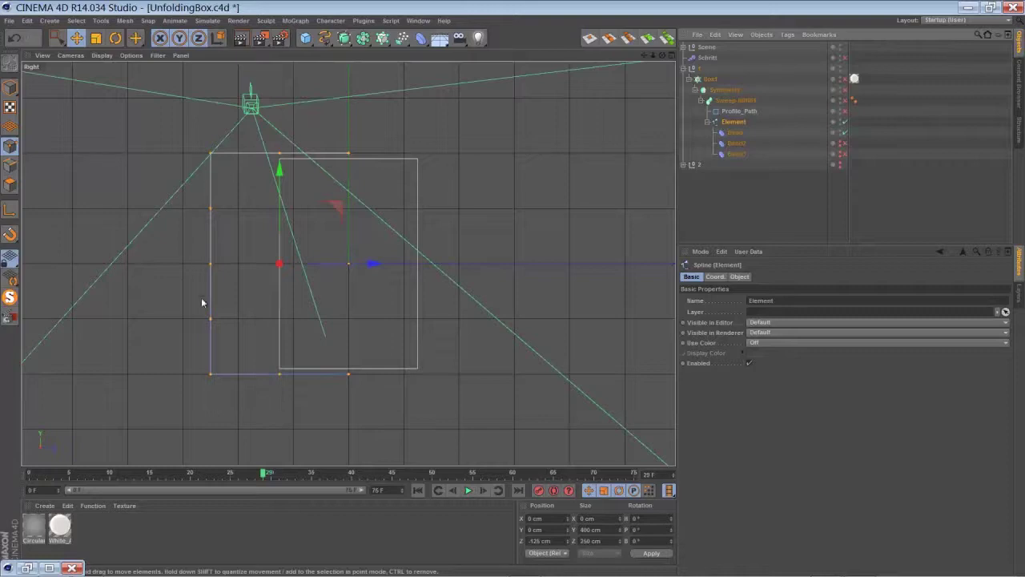
left_click(735, 132)
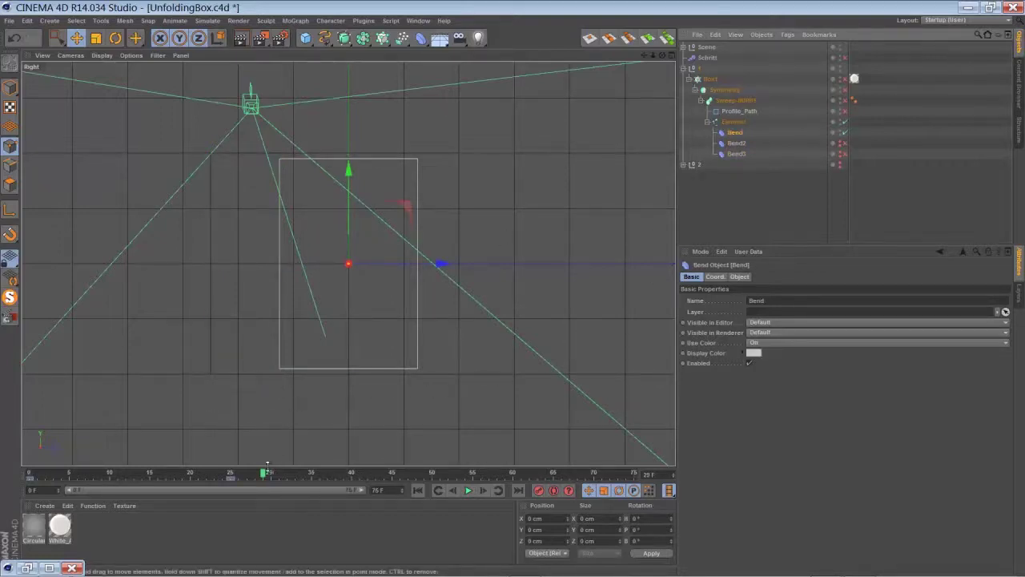
left_click_drag(267, 471, 35, 514)
Scrub the bend animation to frame 25 in the perspective view and show the Bend deformer's object properties.
left_click(671, 55)
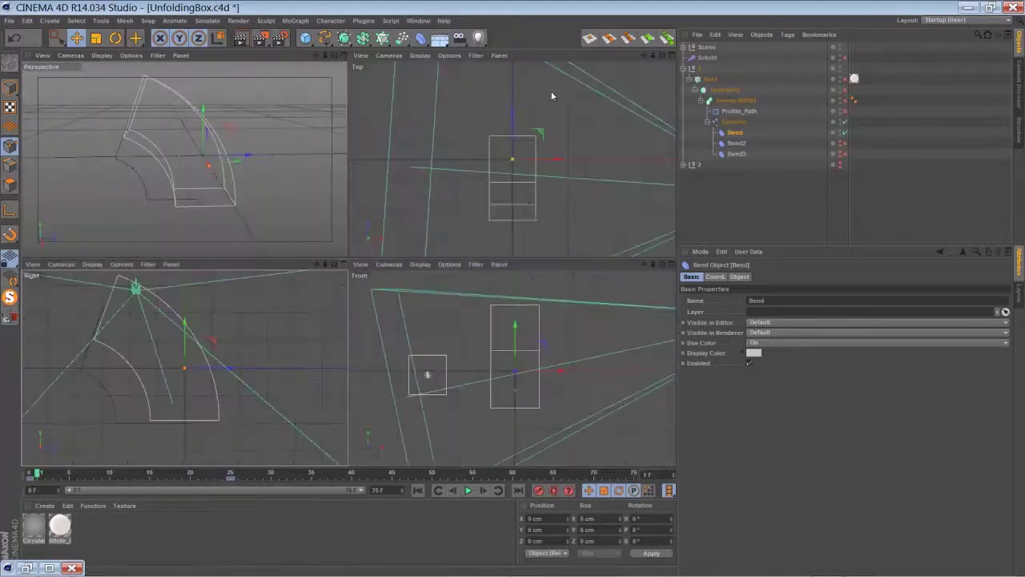
middle_click(287, 75)
left_click_drag(461, 83, 512, 294, "alt")
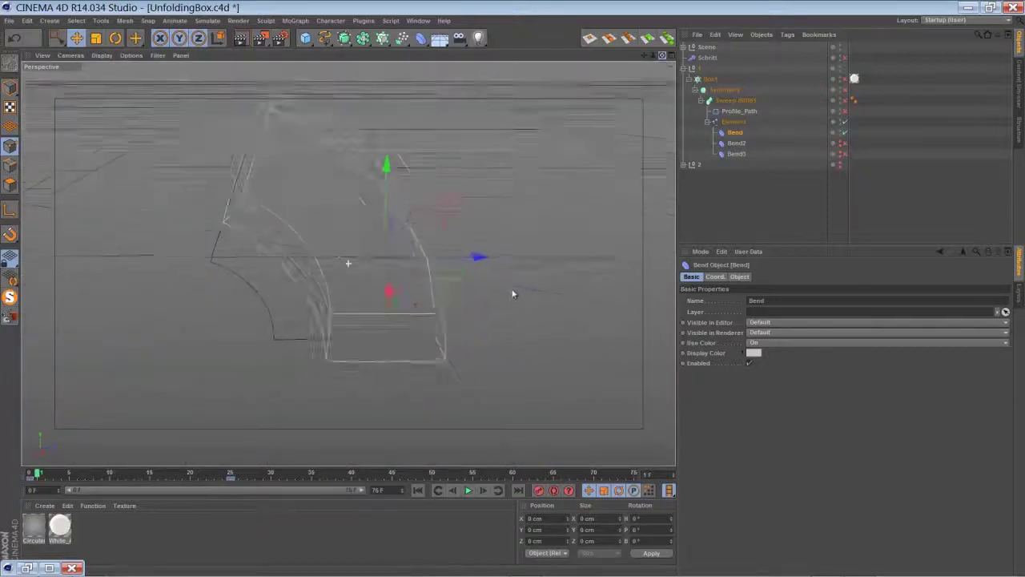
left_click_drag(37, 473, 233, 514)
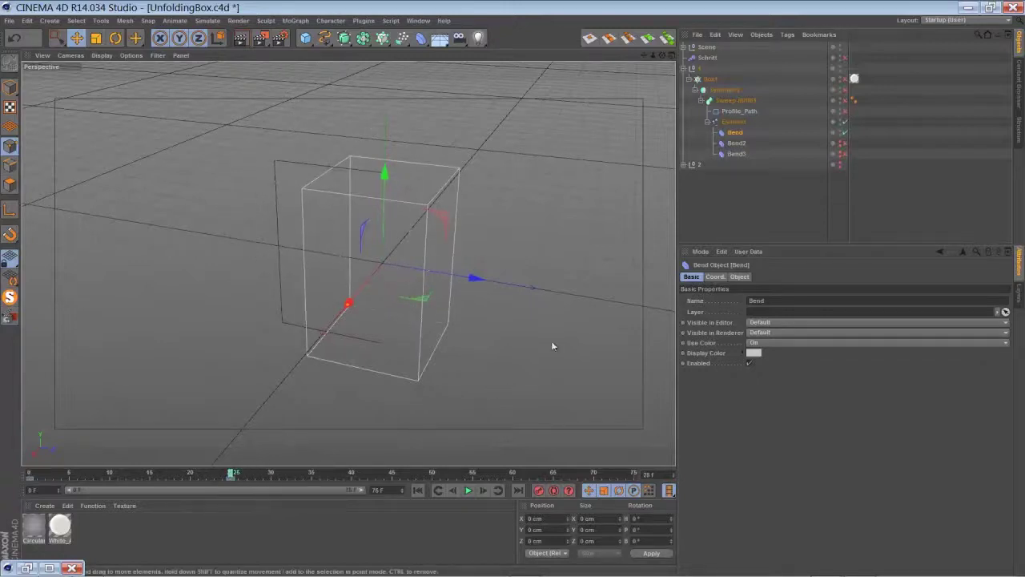
left_click(738, 277)
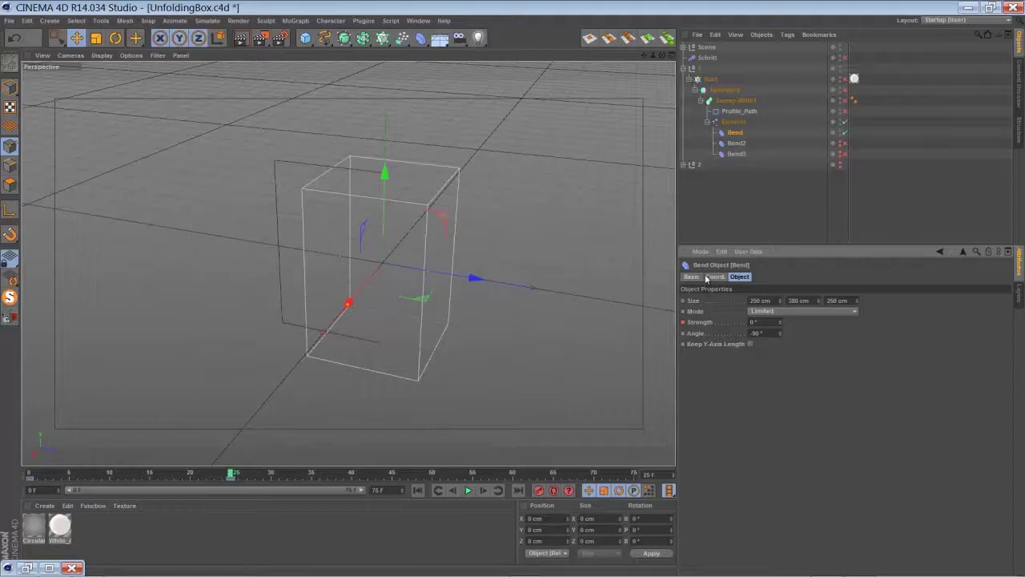
Enable the Bend2 deformer under the Element spline and make it visible in the viewport.
left_click(737, 144)
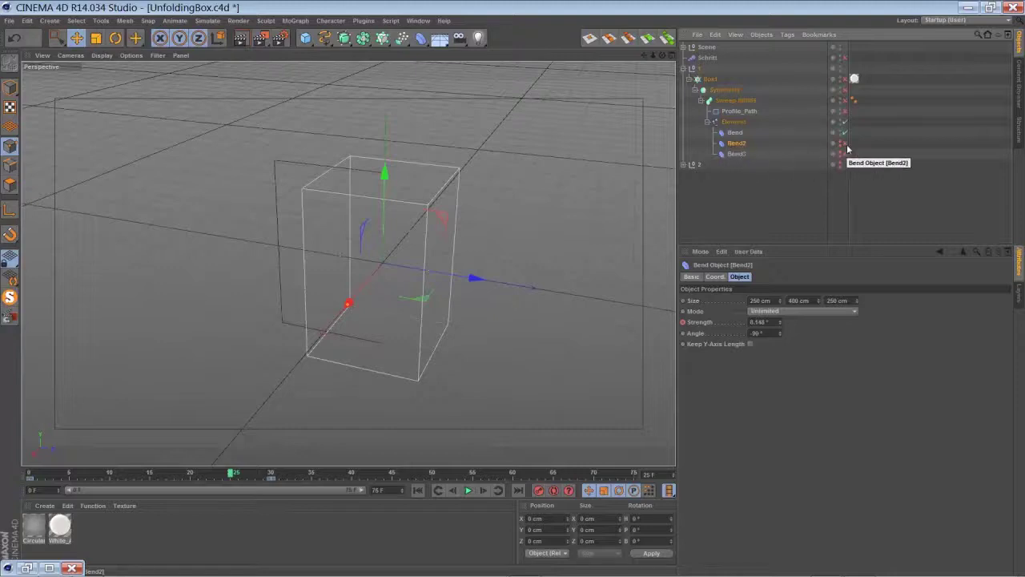
left_click(840, 144)
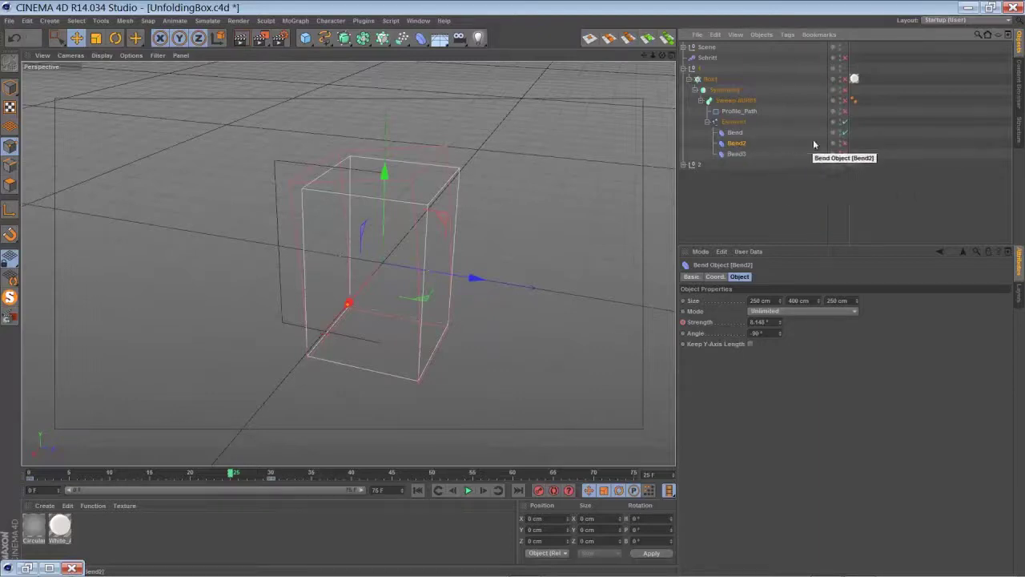
left_click(844, 143)
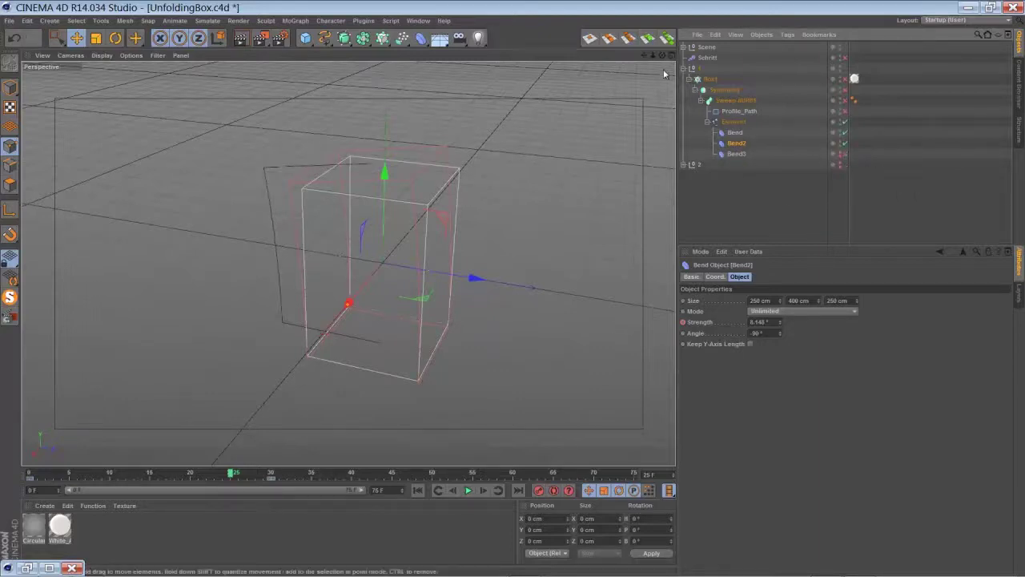
Scrub to frame 17 to check the two combined bends, and show Bend2's object properties.
left_click_drag(663, 56, 561, 210)
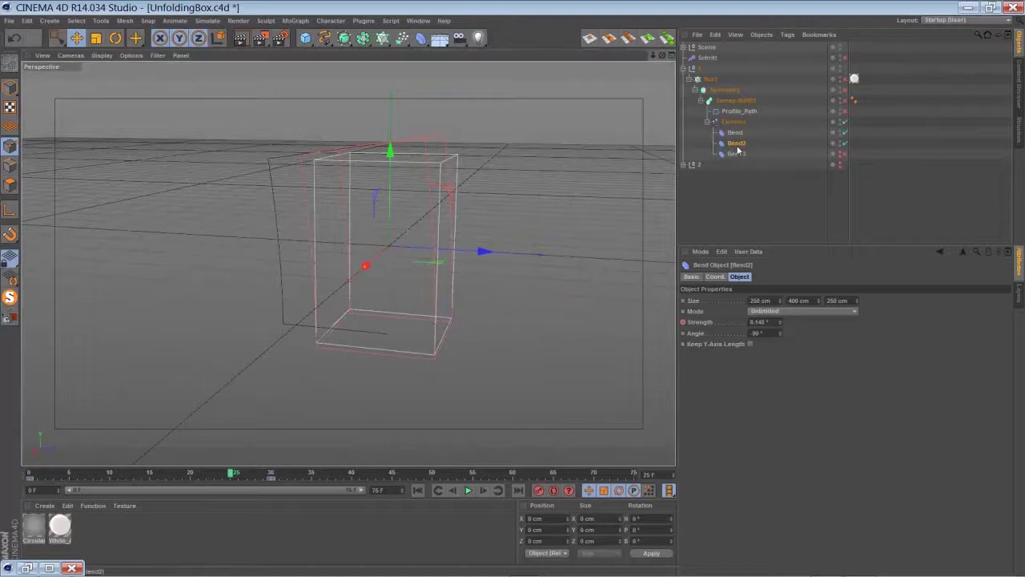
left_click(715, 277)
left_click(691, 276)
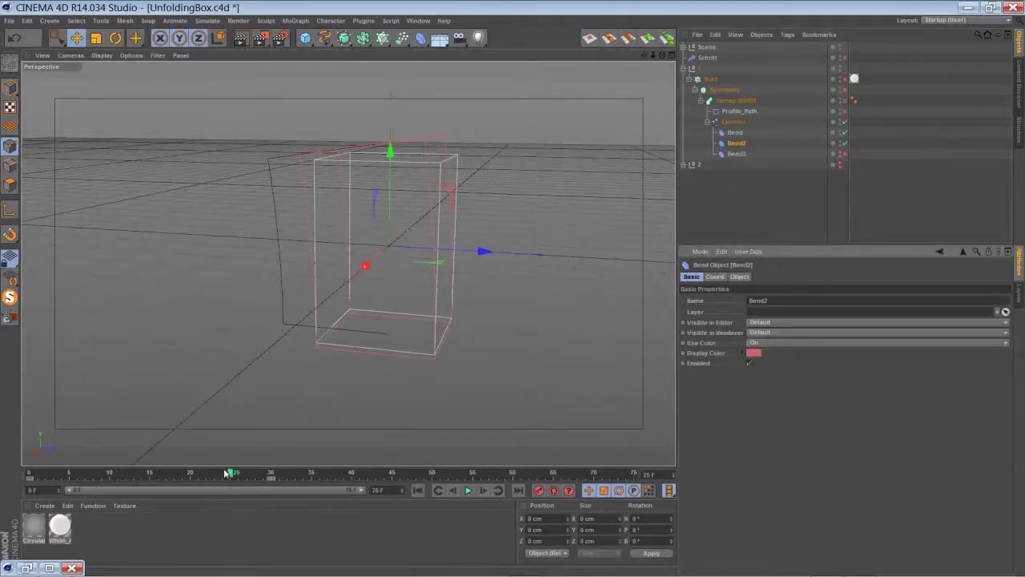
left_click_drag(232, 476, 166, 489)
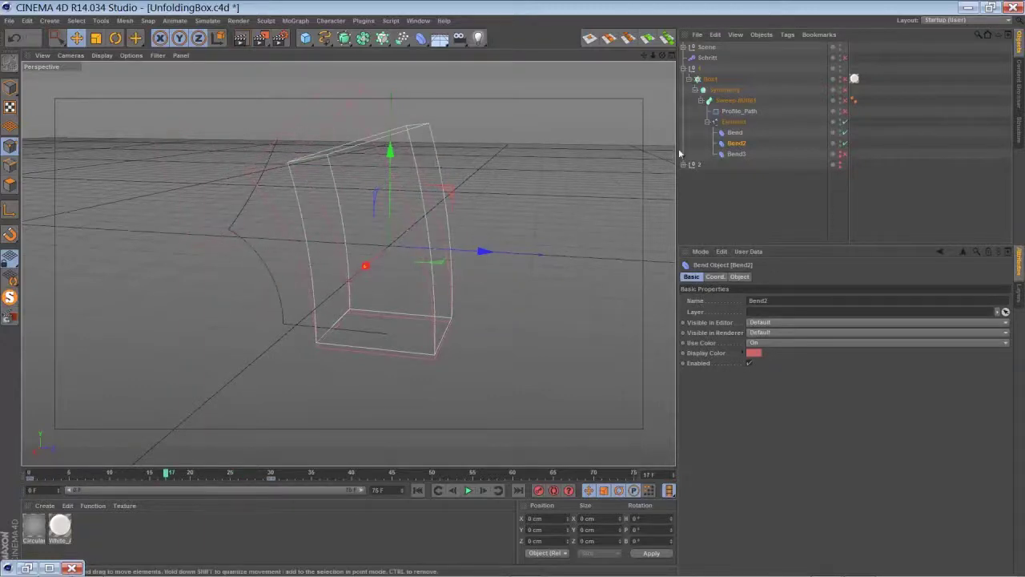
left_click(740, 277)
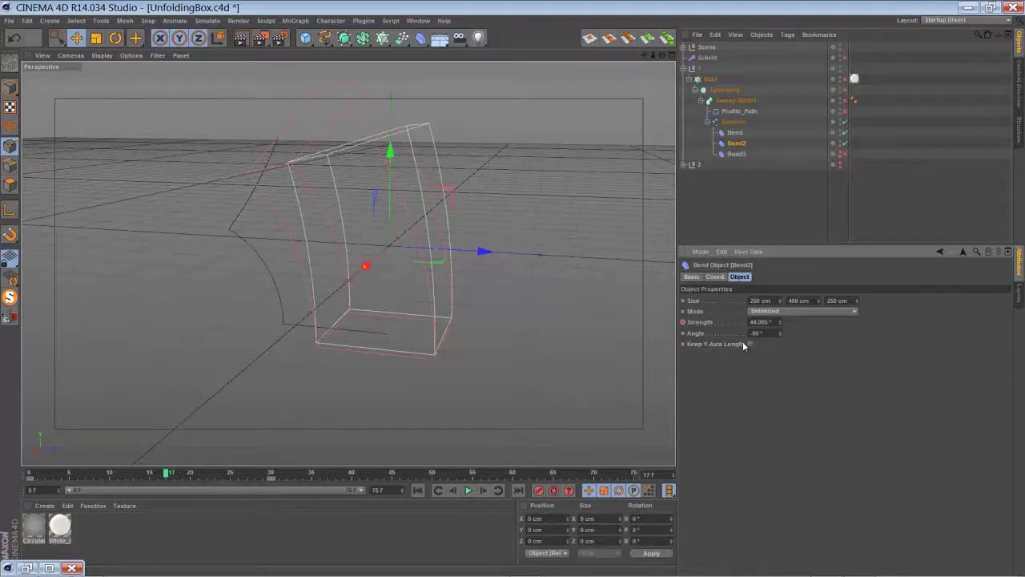
Return to frame 0 to examine the spline's curl from several angles, and scrub forward to frame 9.
left_click(735, 133)
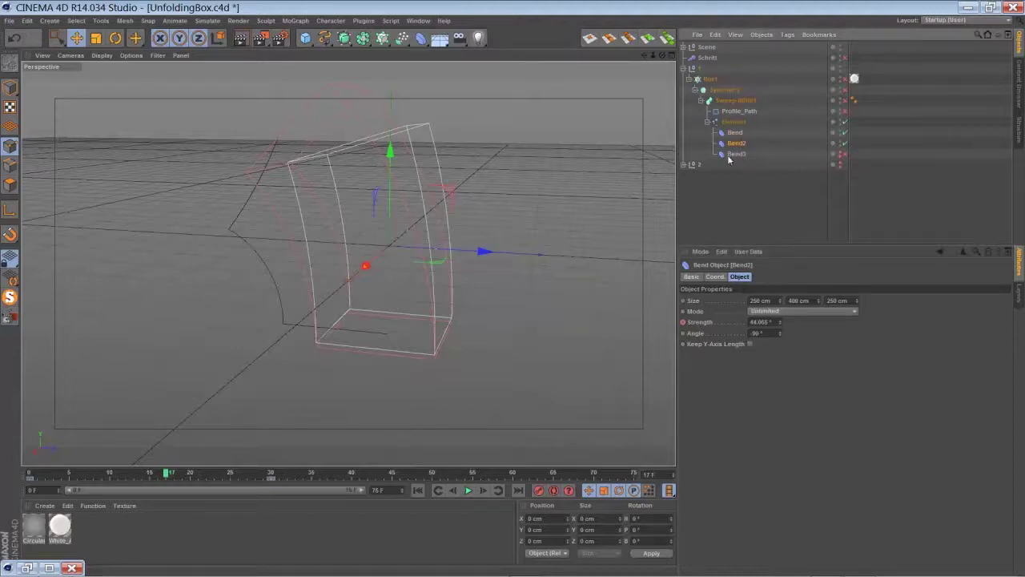
left_click_drag(166, 474, 29, 496)
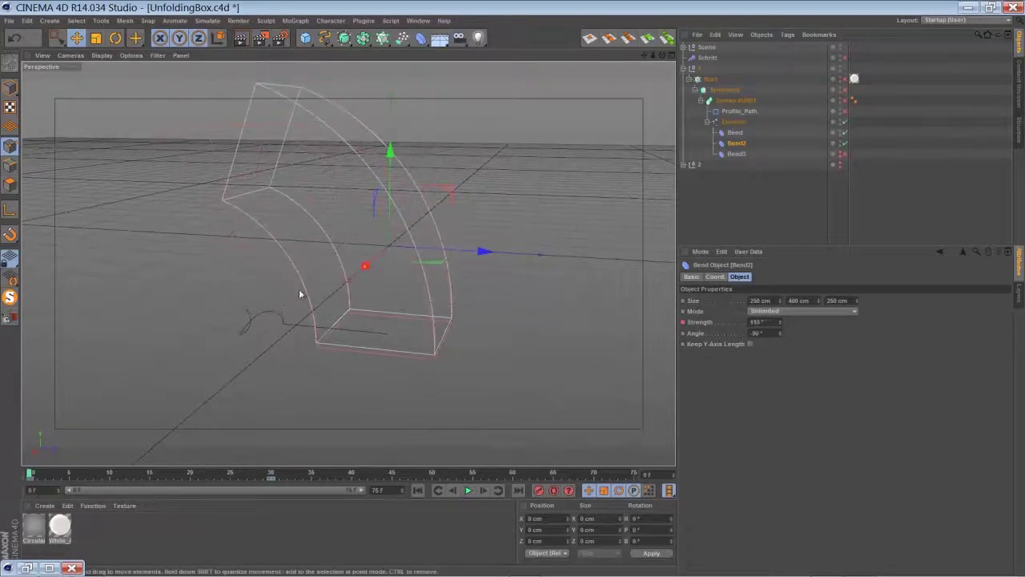
left_click_drag(664, 52, 495, 215)
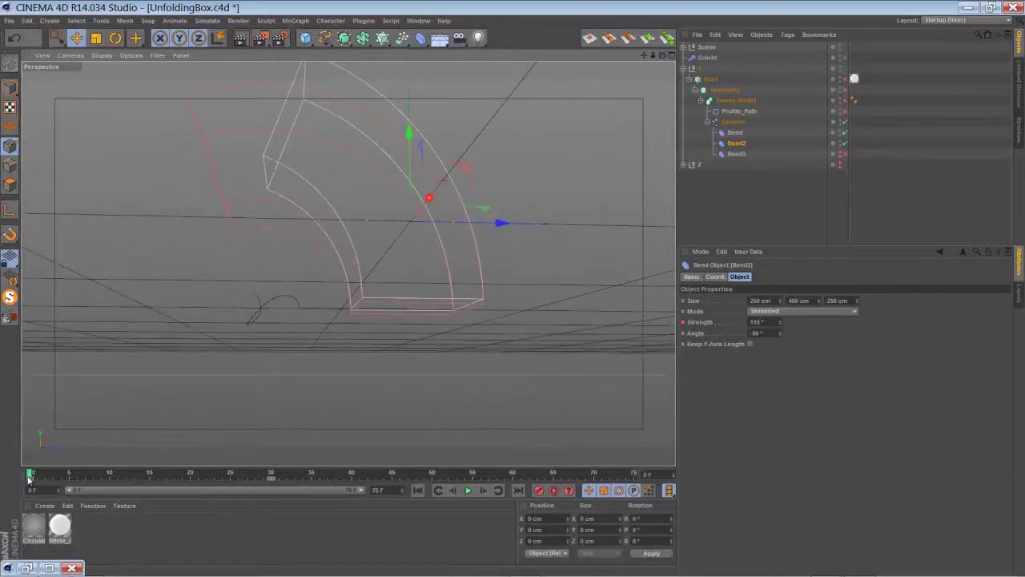
mouse_move(29, 477)
left_mouse_down()
mouse_move(115, 480)
mouse_move(29, 478)
left_mouse_up()
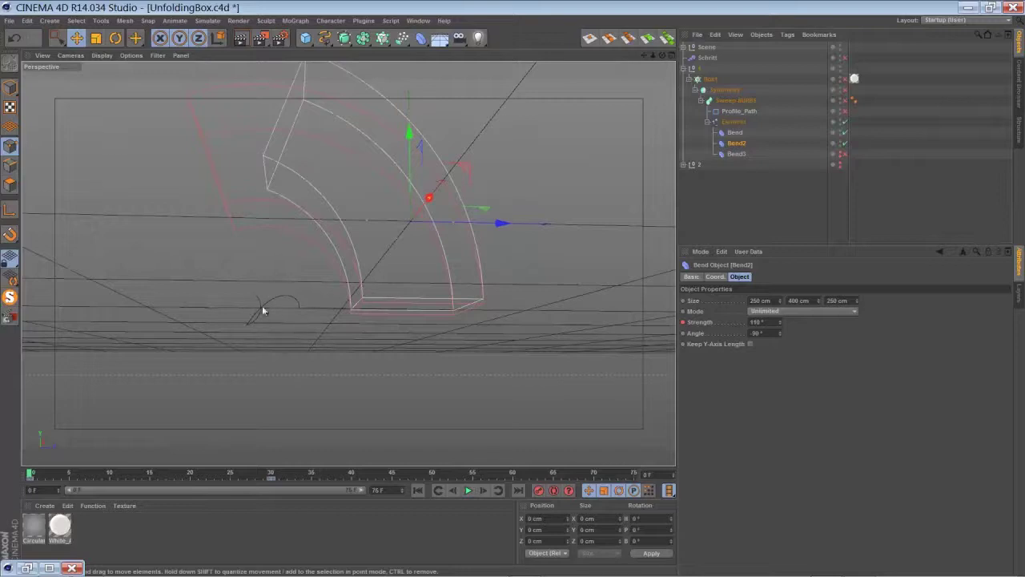
left_click_drag(29, 476, 102, 474)
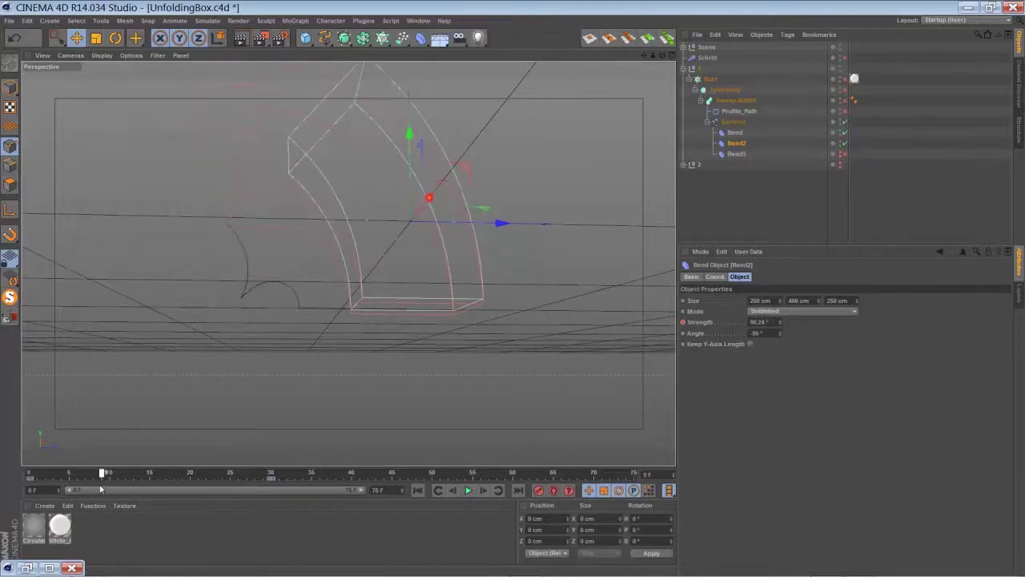
left_click_drag(645, 56, 605, 157)
left_click_drag(662, 56, 511, 287)
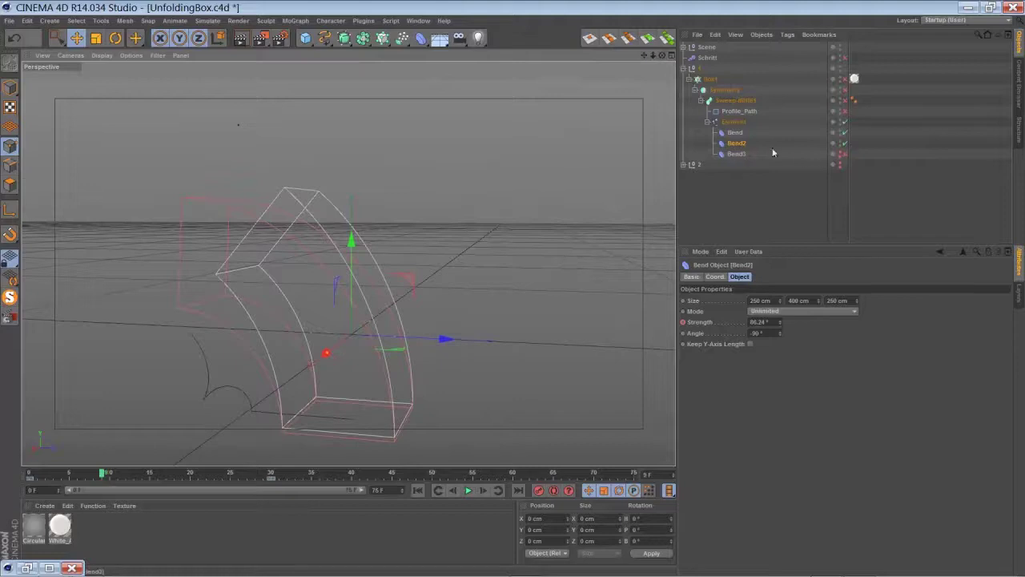
Enable and show the Bend3 deformer on the Element spline, and scrub to frame 24 to check its effect.
left_click(836, 157)
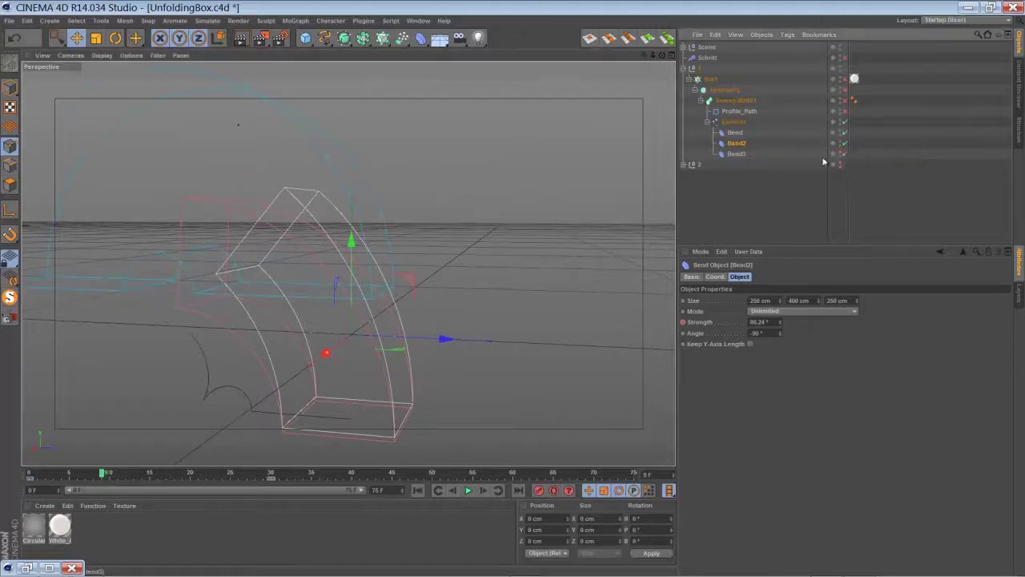
left_click_drag(663, 56, 249, 238)
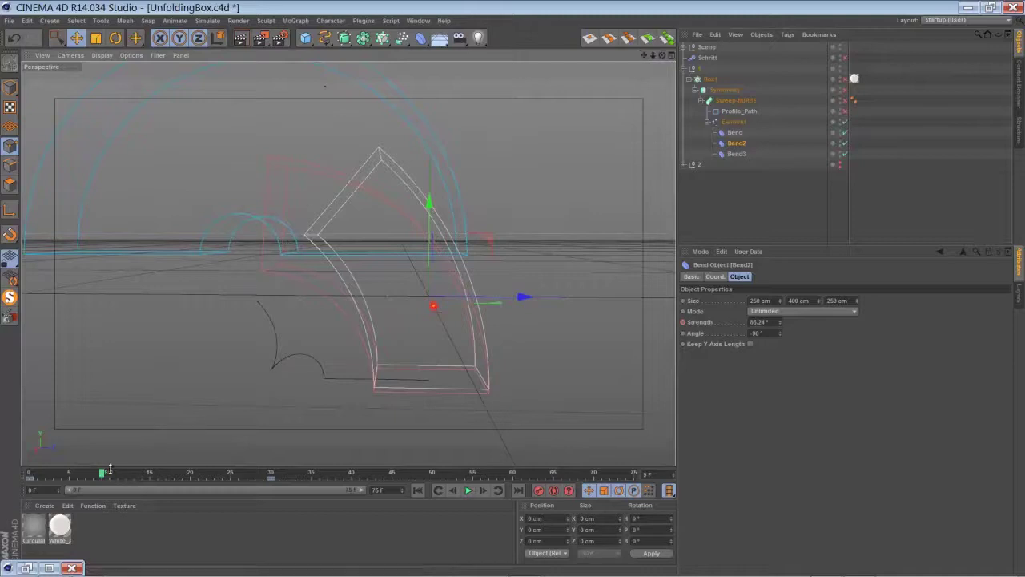
left_click_drag(102, 474, 222, 473)
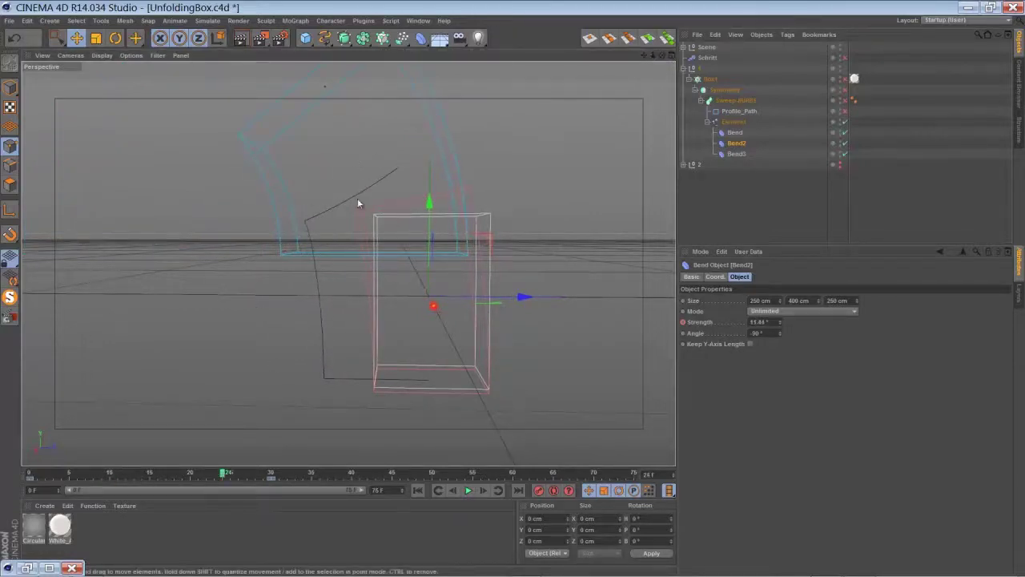
Set the Bend3 deformer's mode to Limited and scrub back to frame 17 to check its effect on the spline.
mouse_move(224, 474)
left_mouse_down()
mouse_move(239, 475)
mouse_move(224, 475)
left_mouse_up()
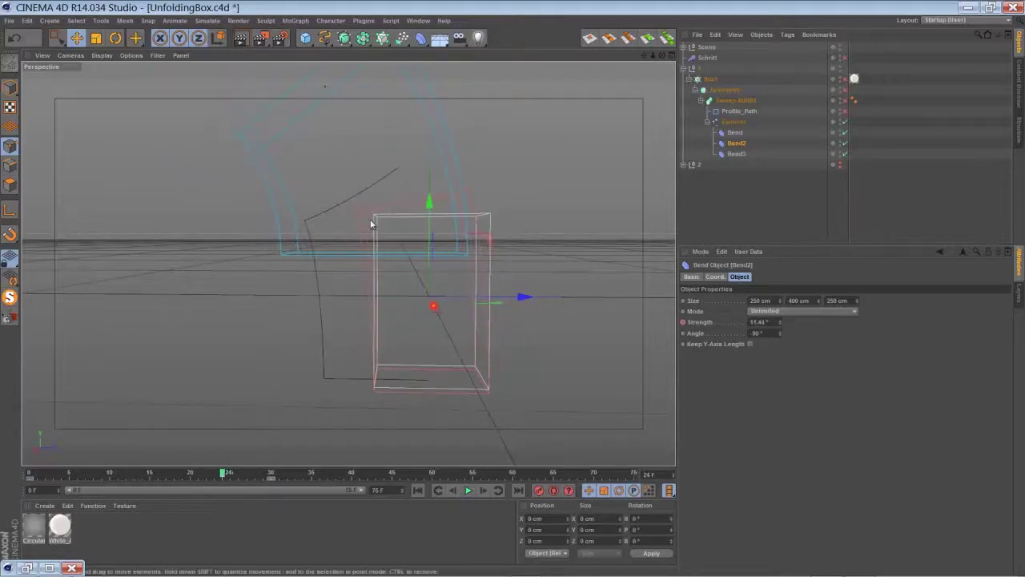
left_click(734, 153)
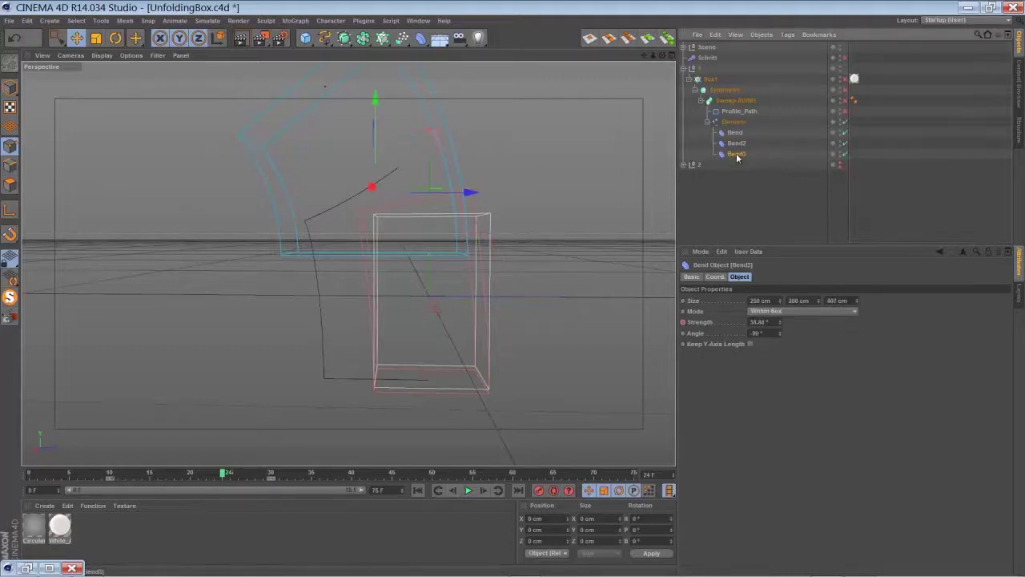
left_click(761, 311)
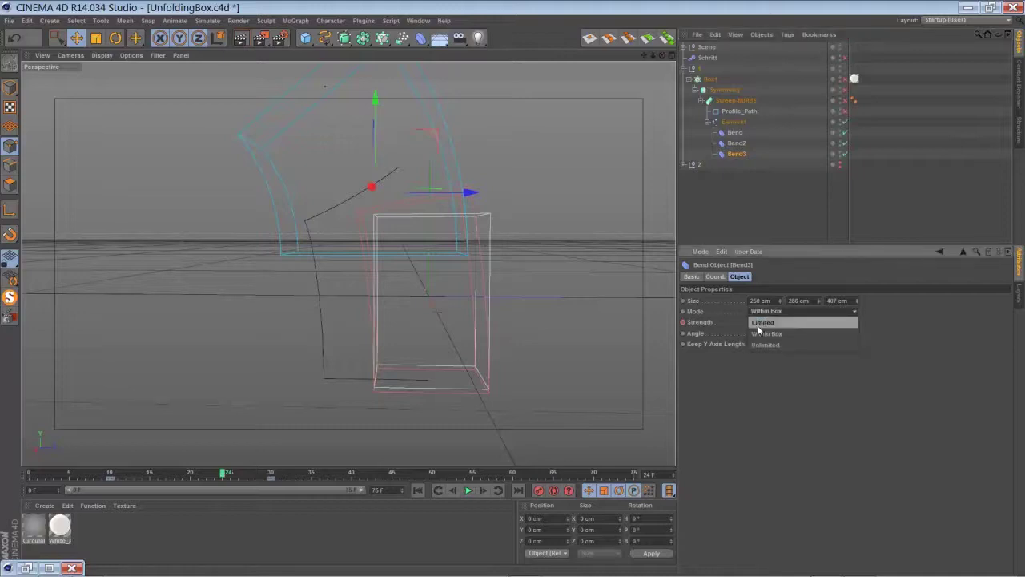
left_click(761, 313)
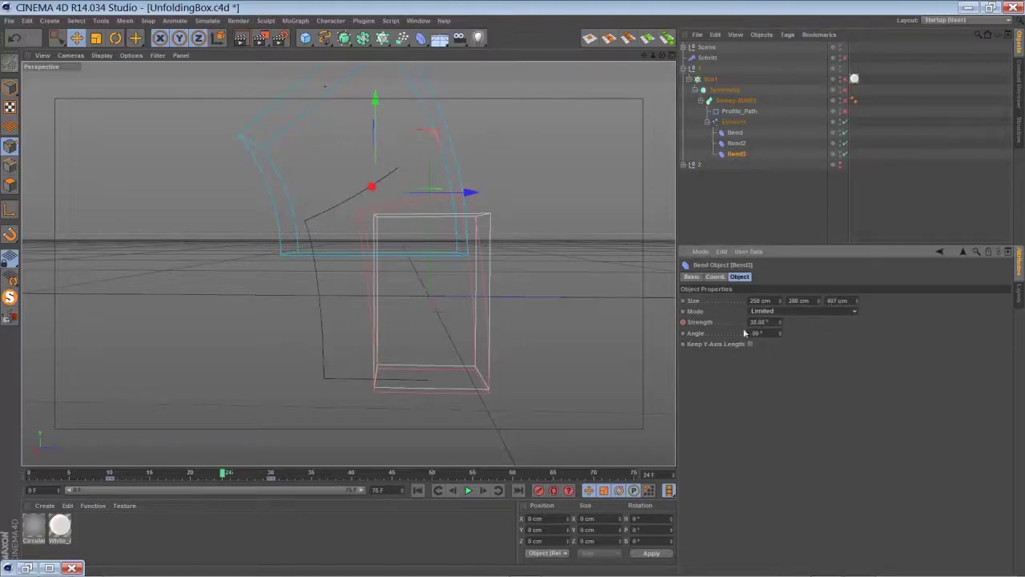
left_click(223, 475)
left_click_drag(224, 475, 171, 465)
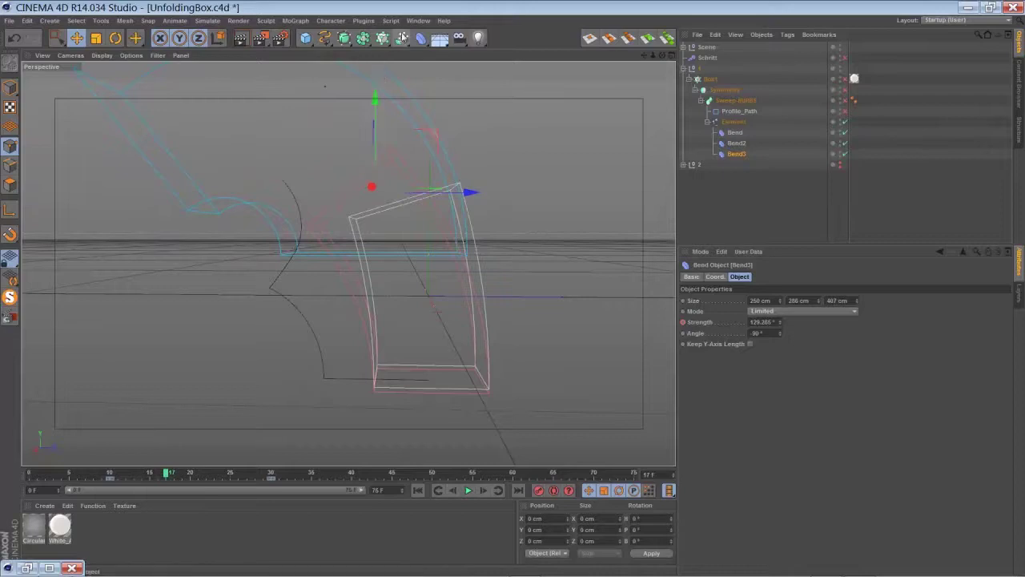
Open the Timeline to review the keyframes of the sweep and its bends, close it, and scrub forward to frame 29.
left_click(418, 21)
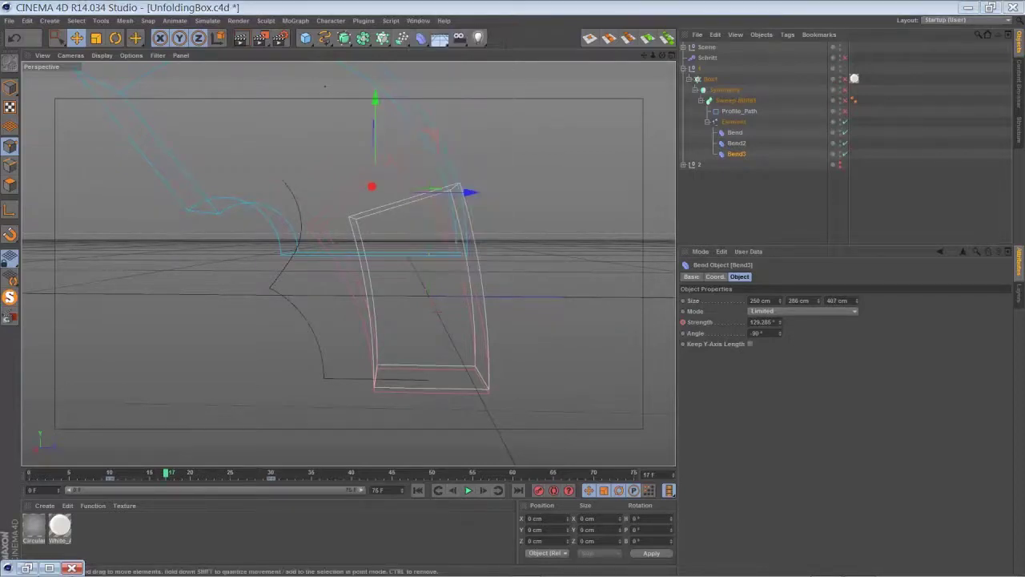
key("shift+F3")
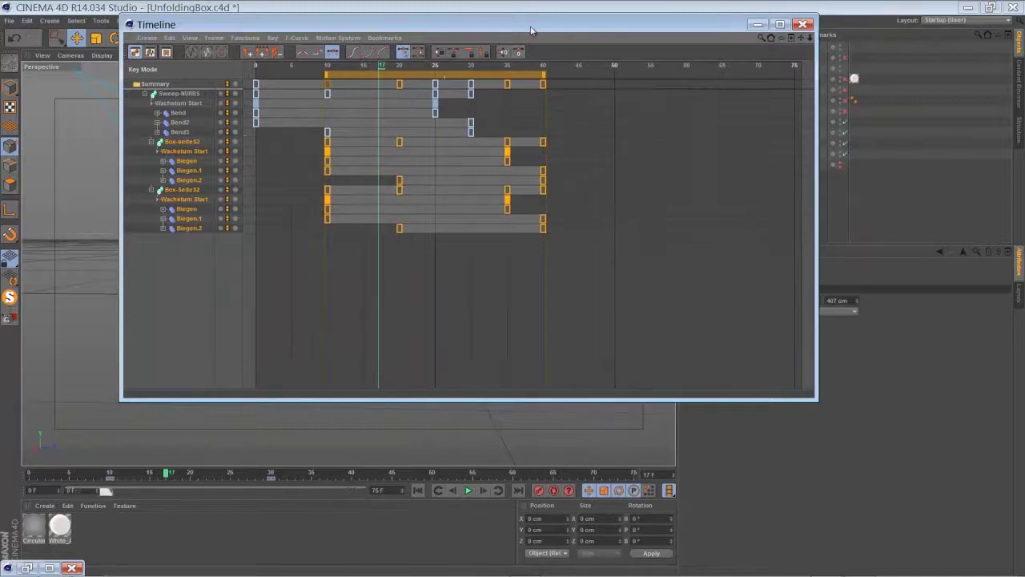
left_click_drag(533, 30, 522, 75)
left_click(791, 69)
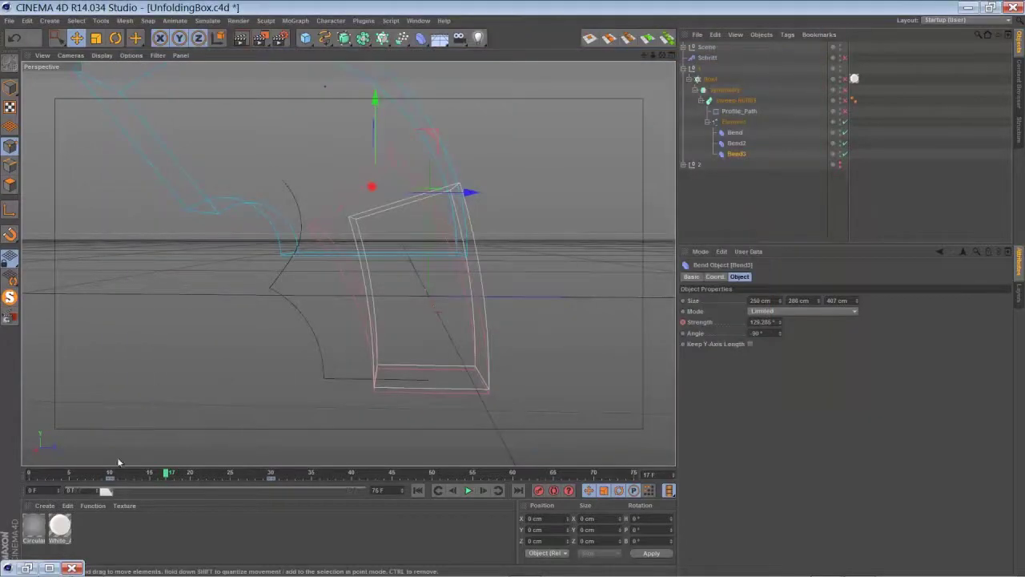
left_click_drag(167, 478, 267, 494)
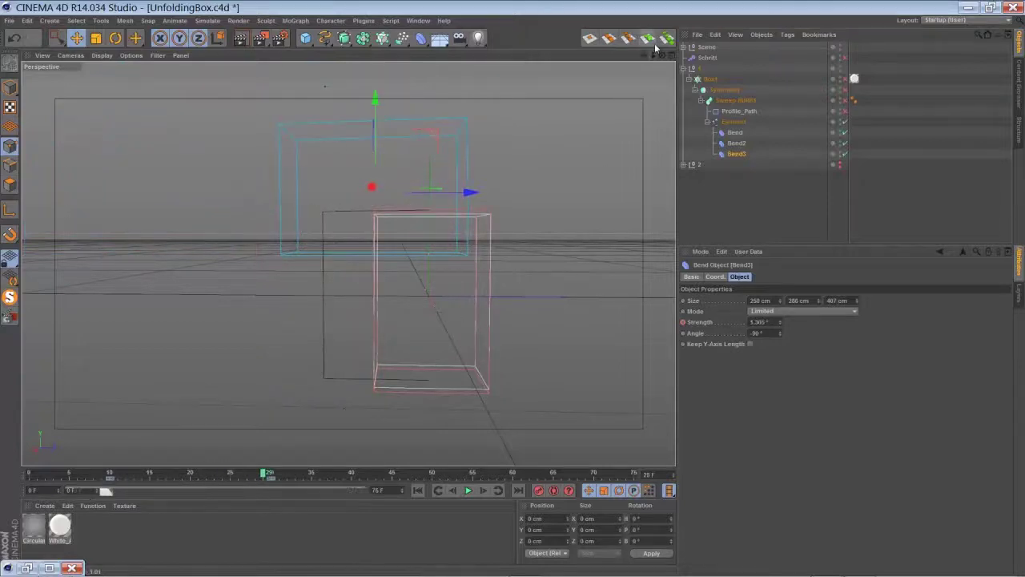
Enable the Profile_Path rectangle and its parent Sweep-NURBS object, and show the sweep's object properties.
left_click_drag(664, 56, 572, 75)
left_click(736, 111)
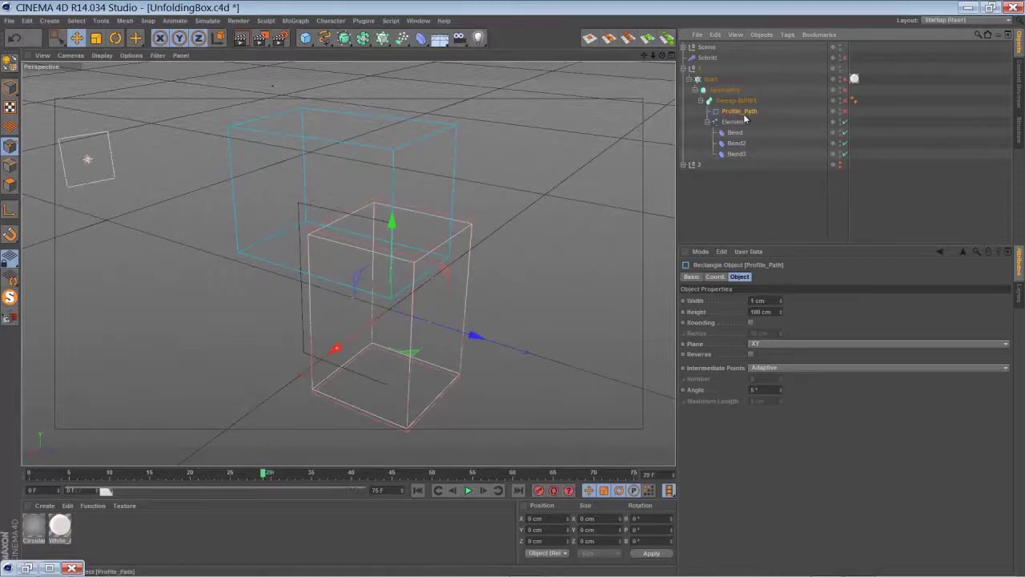
left_click(844, 113)
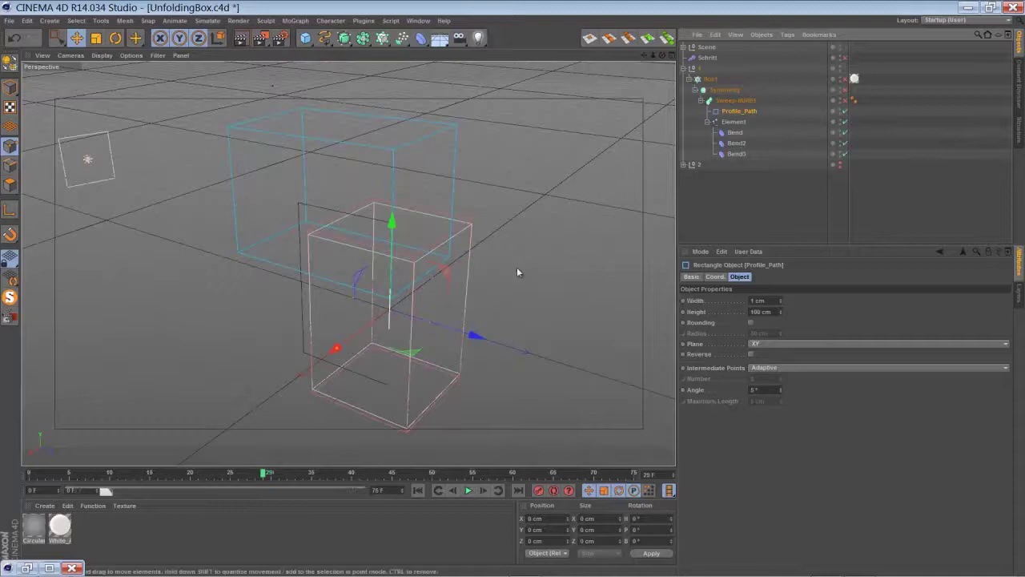
left_click_drag(662, 55, 512, 312)
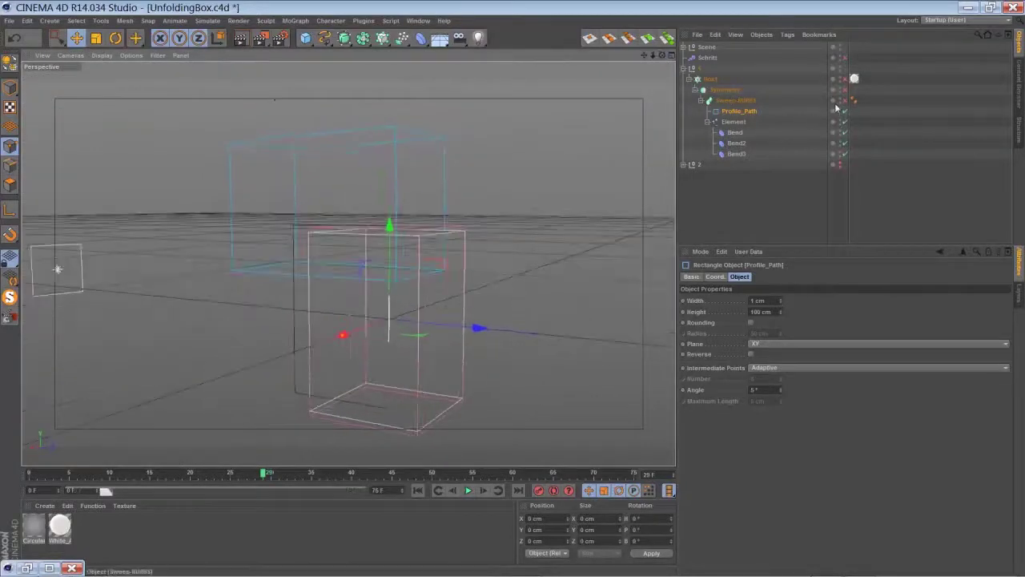
left_click(845, 101)
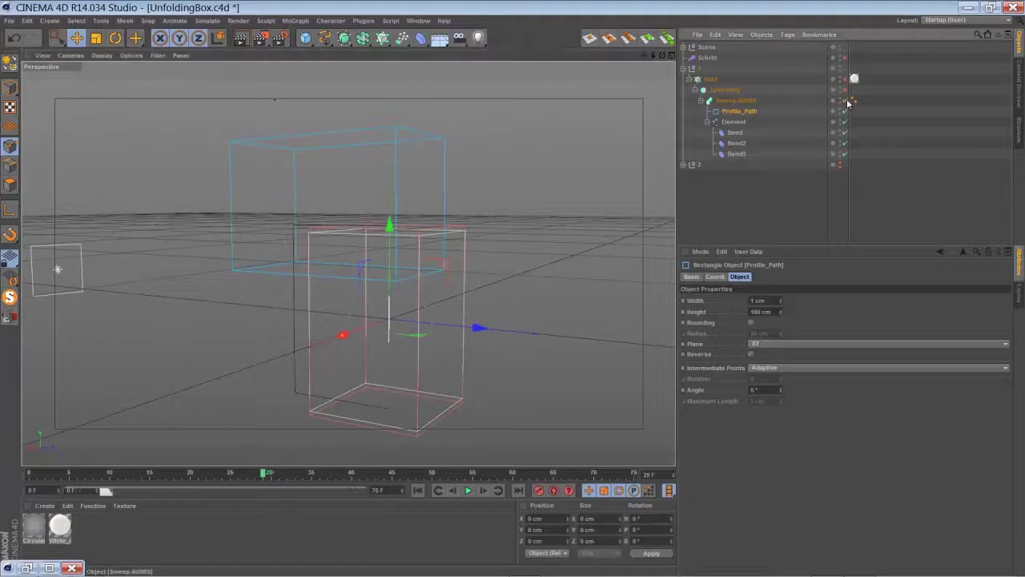
left_click(731, 101)
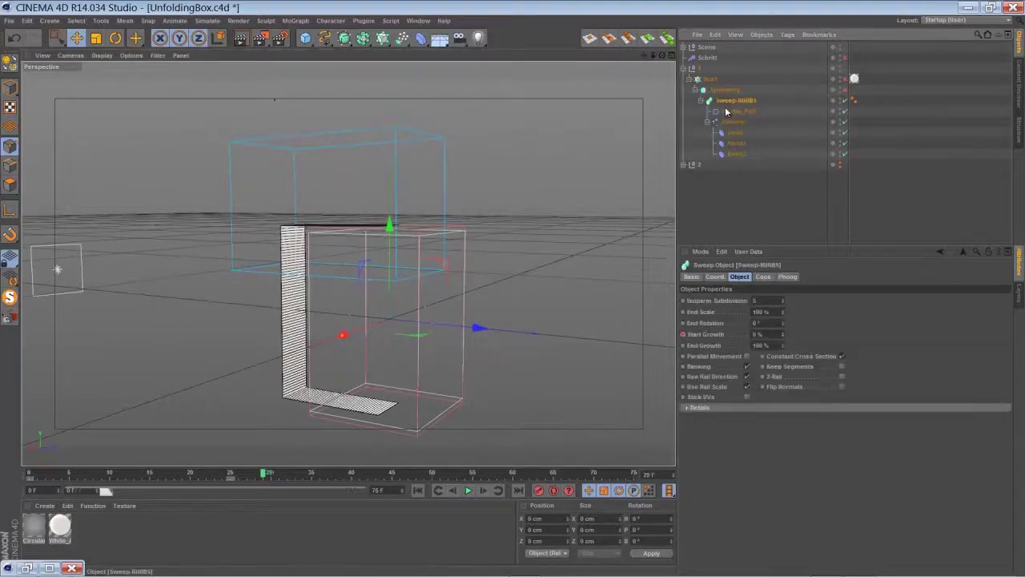
Show the Element spline's object properties, and scrub to frame 24 and on to frame 38 to check the swept strip.
left_click(733, 122)
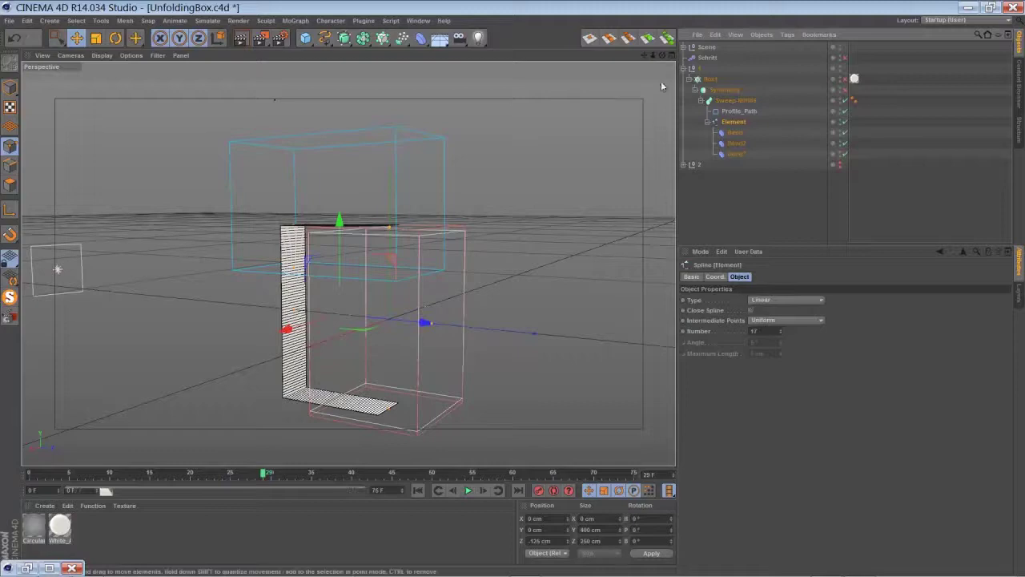
left_click_drag(659, 57, 489, 288)
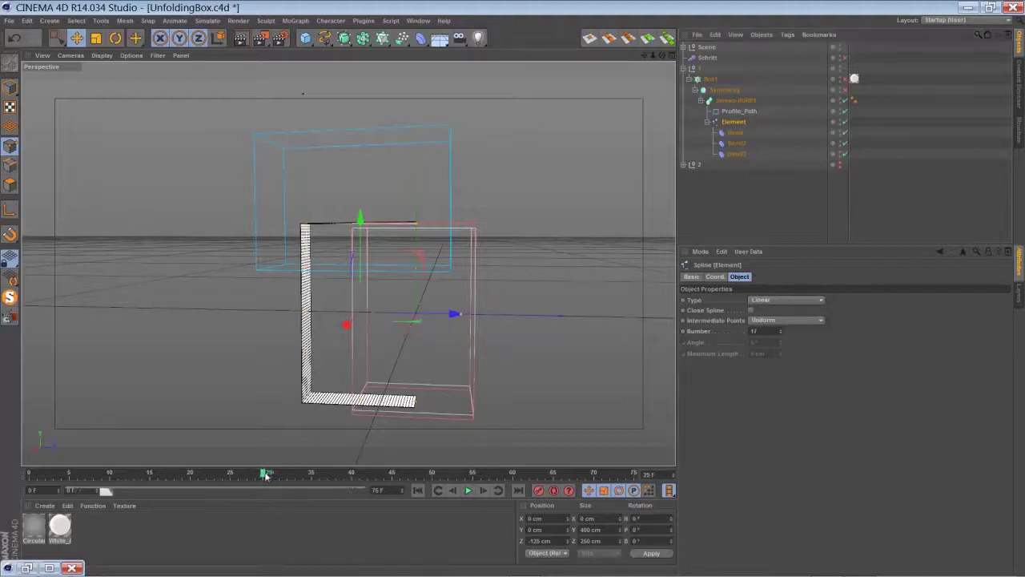
left_click_drag(265, 474, 225, 476)
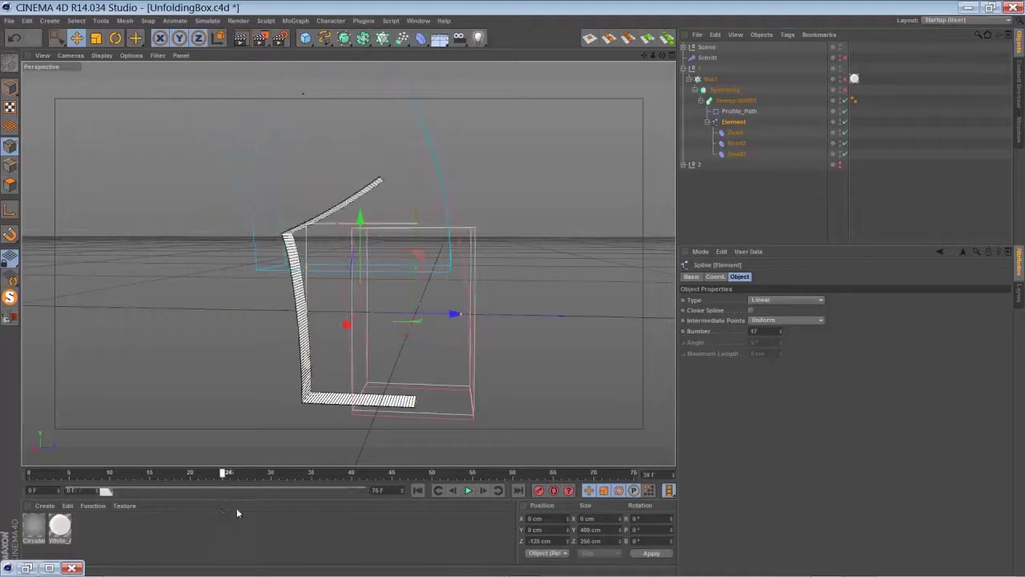
left_click_drag(236, 513, 339, 476)
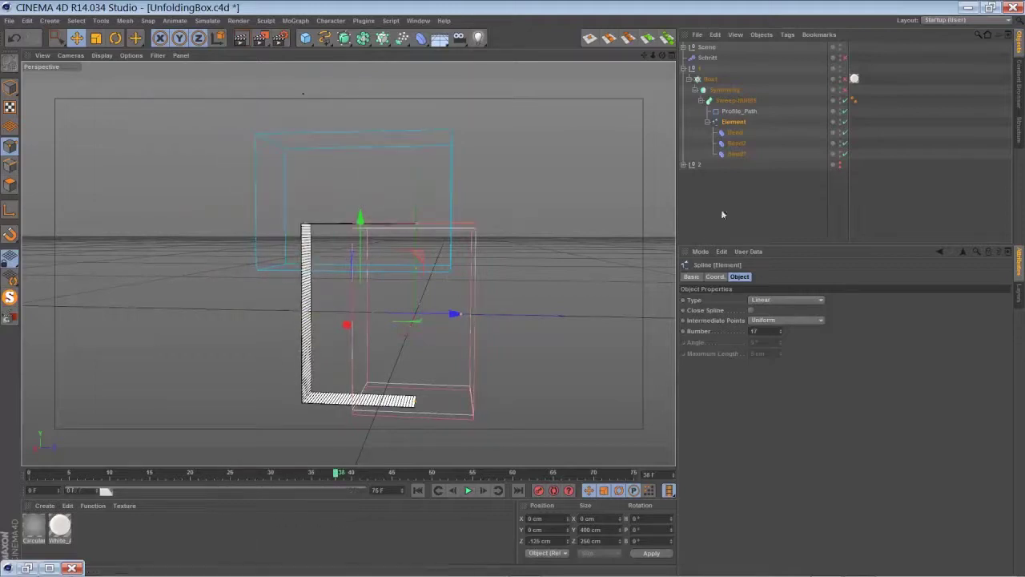
Show the Sweep-NURBS properties and play the animation from frame 0 to check its Start Growth, stopping at frame 45.
left_click(742, 102)
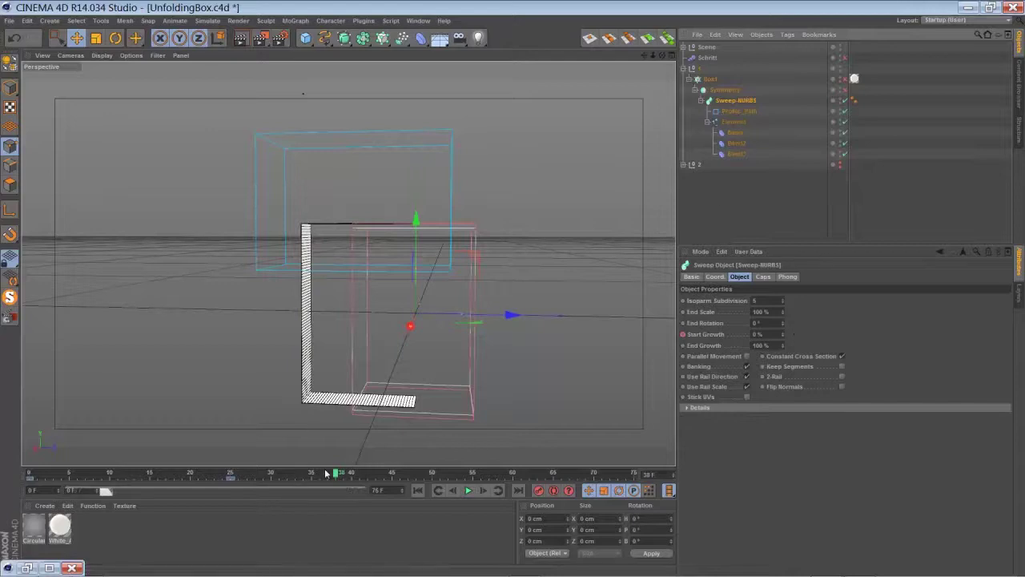
left_click_drag(336, 476, 269, 490)
left_click_drag(661, 55, 514, 293)
left_click(417, 490)
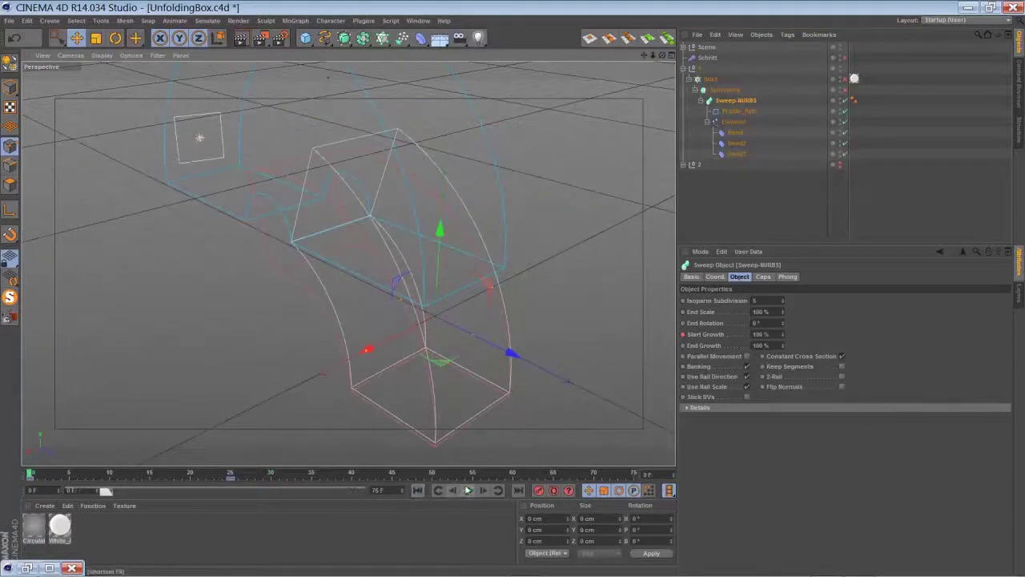
left_click(467, 491)
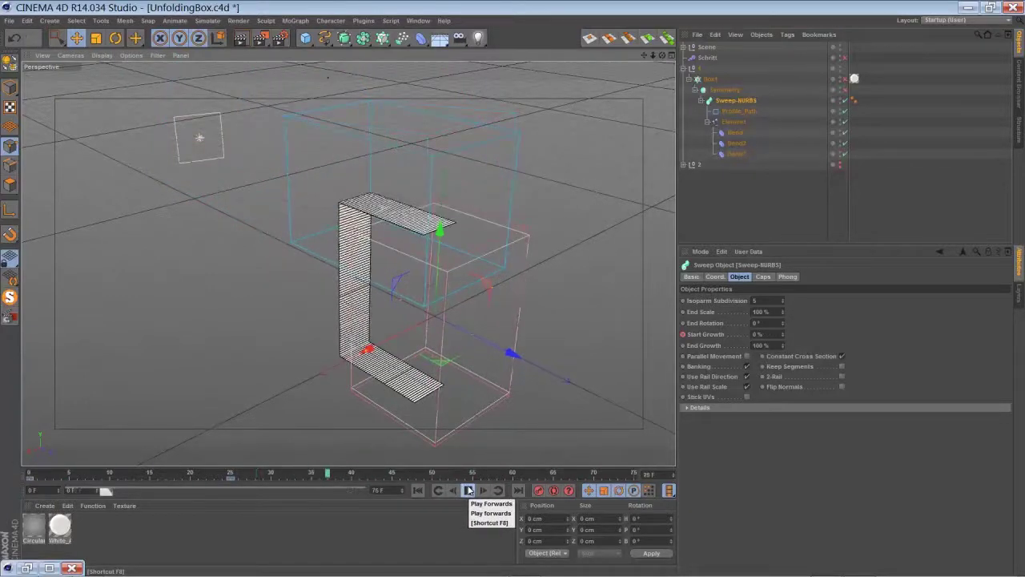
left_click(469, 491)
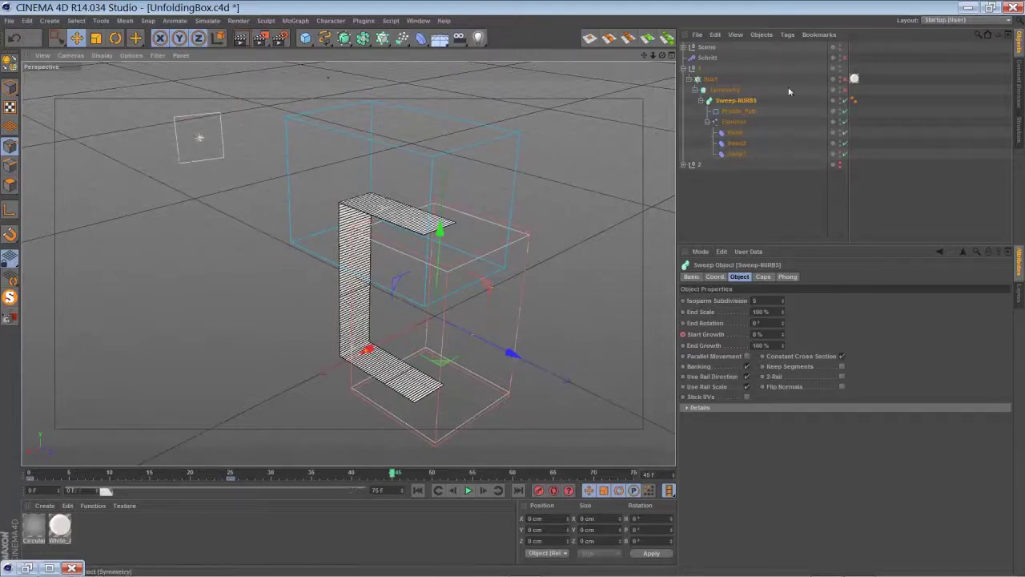
Show the Symmetry object's properties and enable it to mirror the swept strip into a closed frame.
left_click(726, 91)
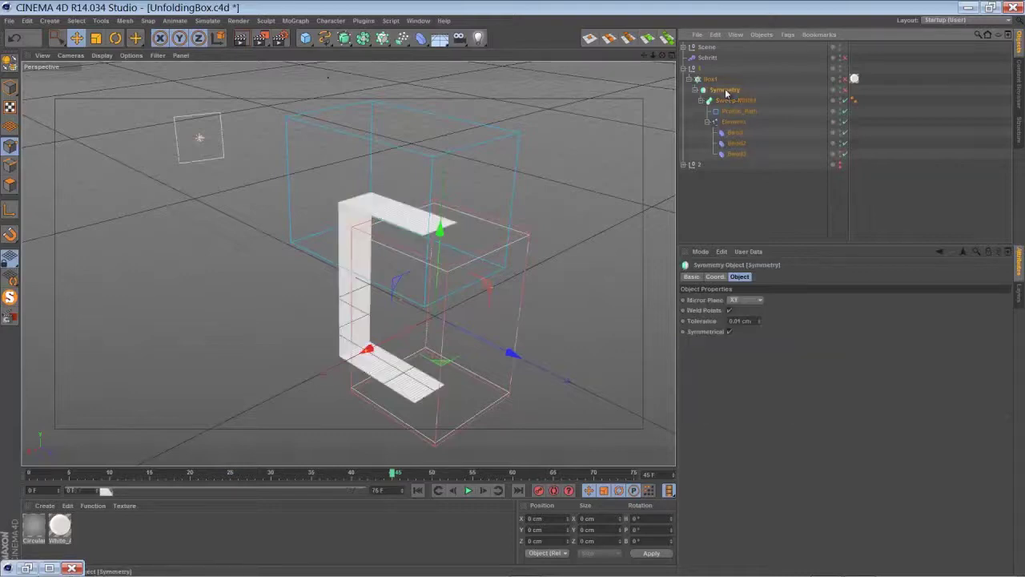
left_click(846, 91)
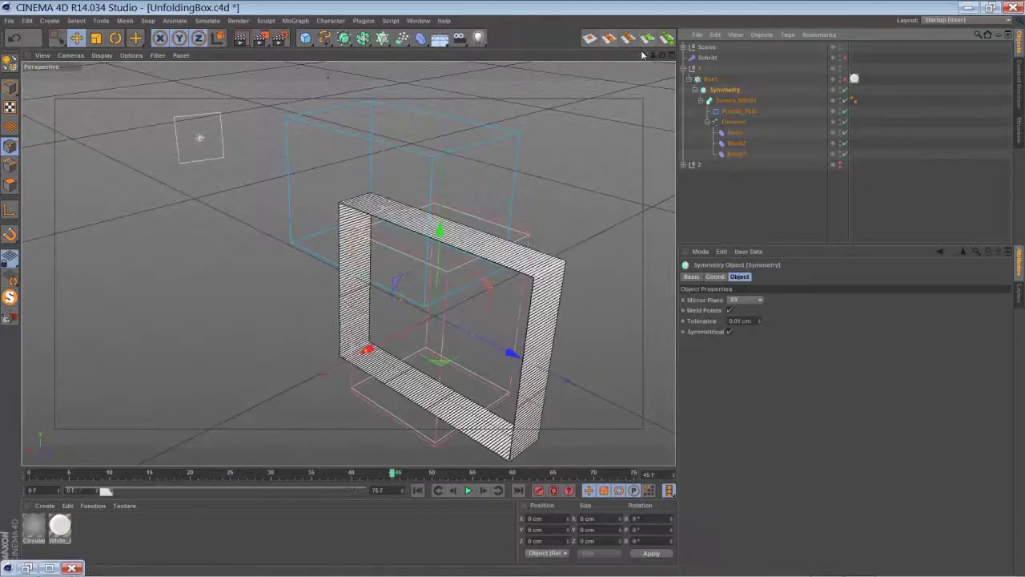
left_click_drag(644, 55, 585, 30)
left_click_drag(663, 59, 659, 86)
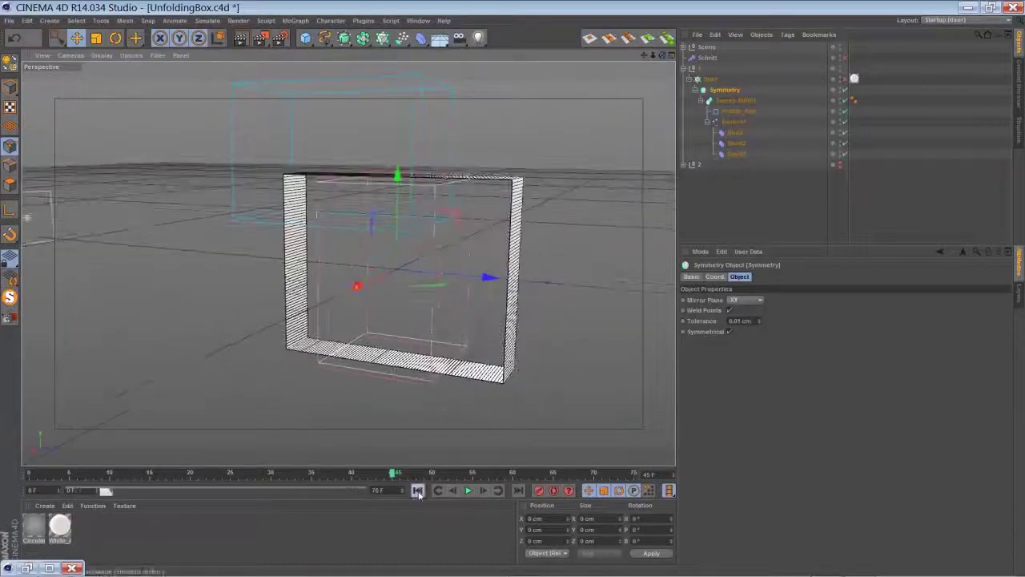
Play the mirrored strip's animation from frame 0, stop at frame 36, and preview the render in the viewport.
left_click(417, 491)
left_click(468, 491)
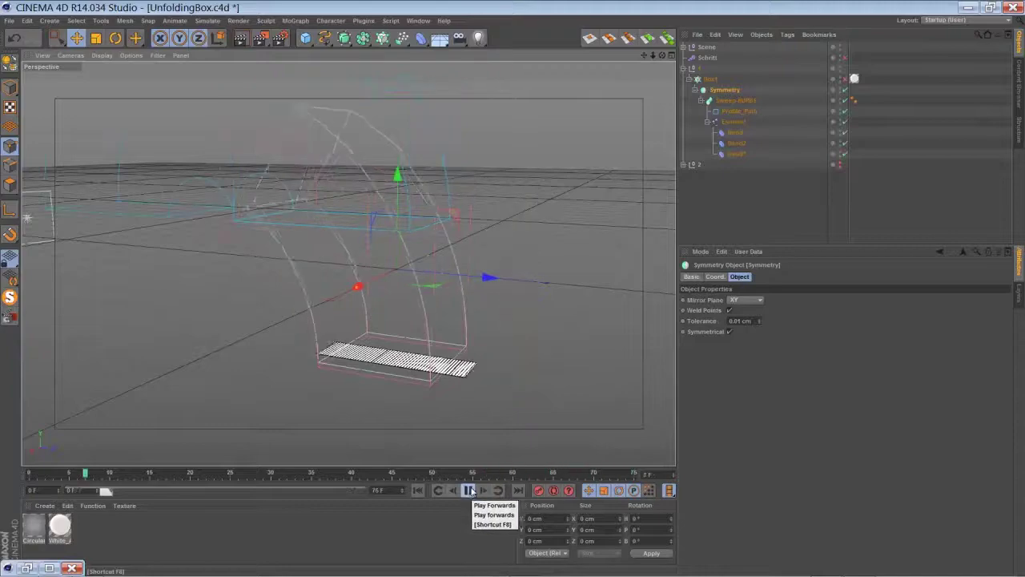
left_click(468, 490)
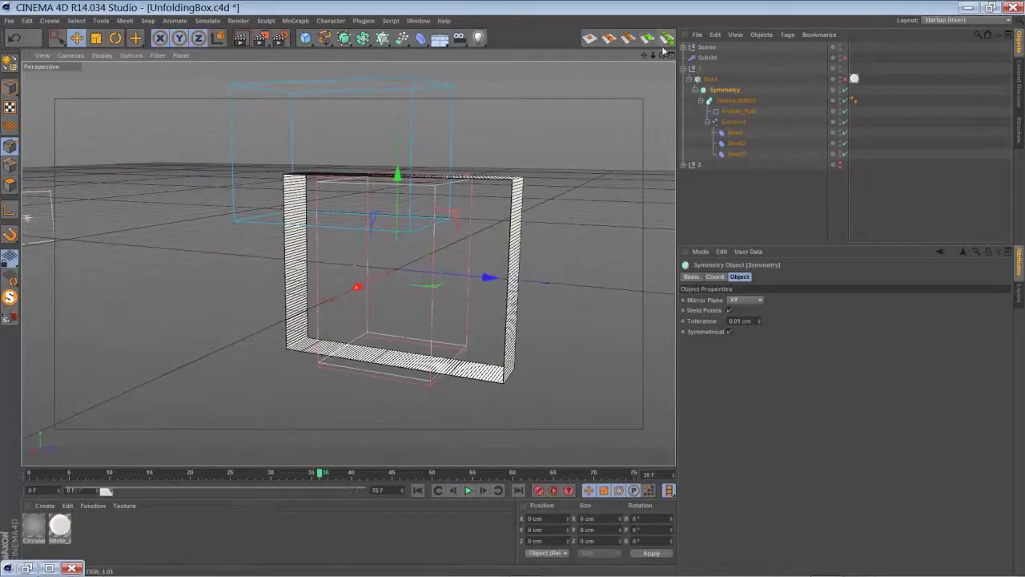
left_click_drag(661, 55, 513, 287)
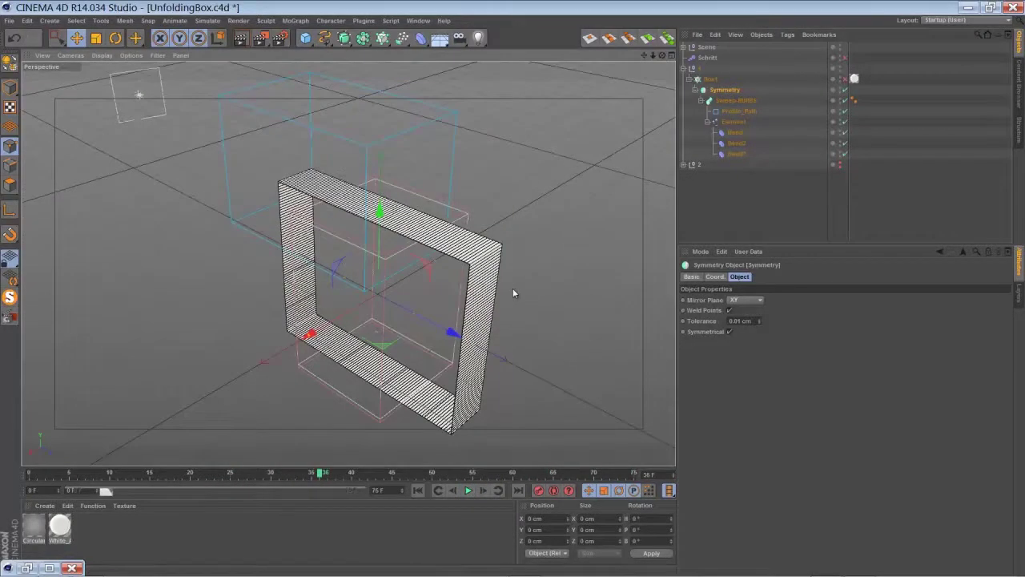
left_click(240, 38)
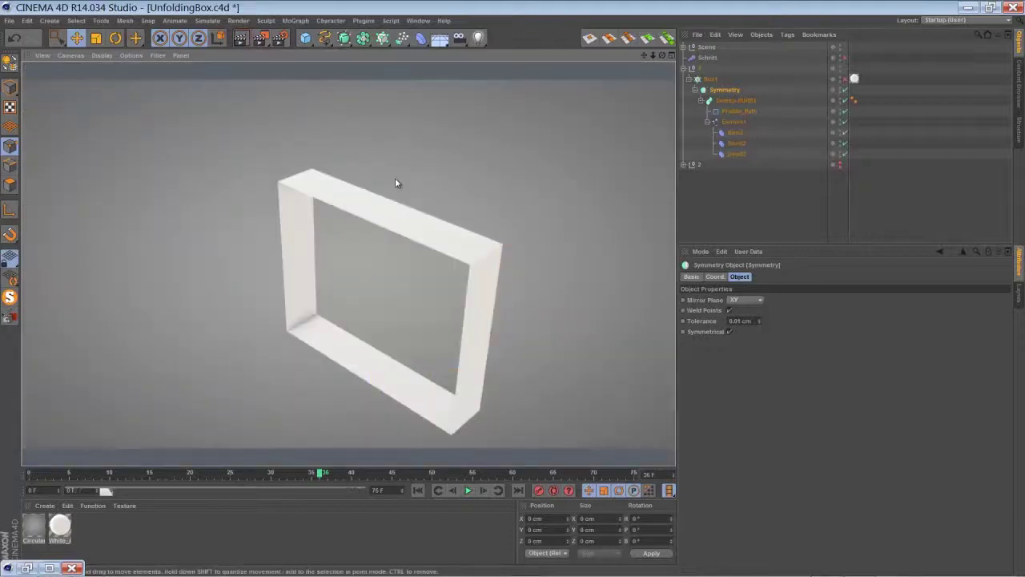
left_click(721, 206)
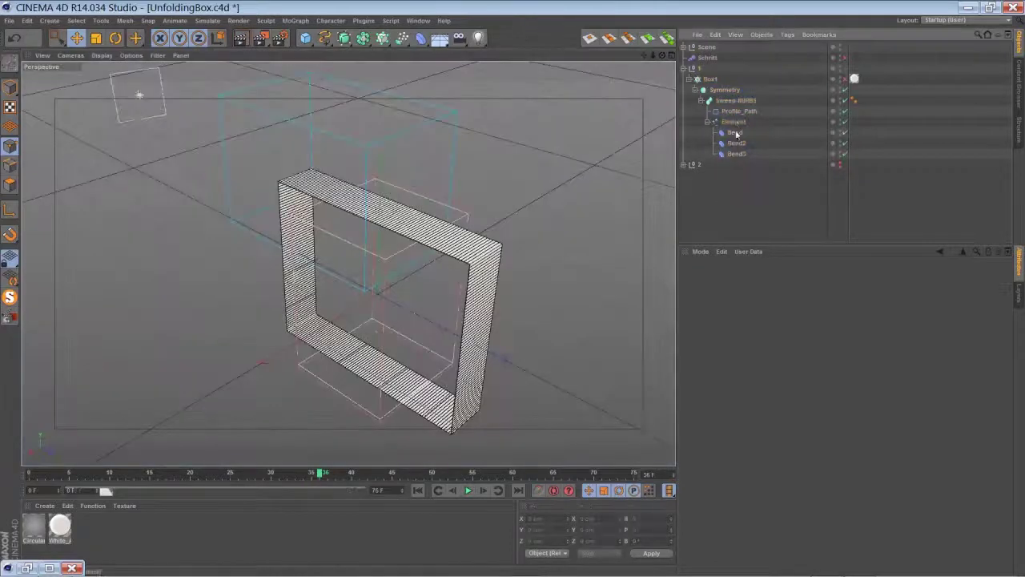
Enable the Box1 cloner above the Symmetry object and examine its grid array of strips.
left_click(725, 90)
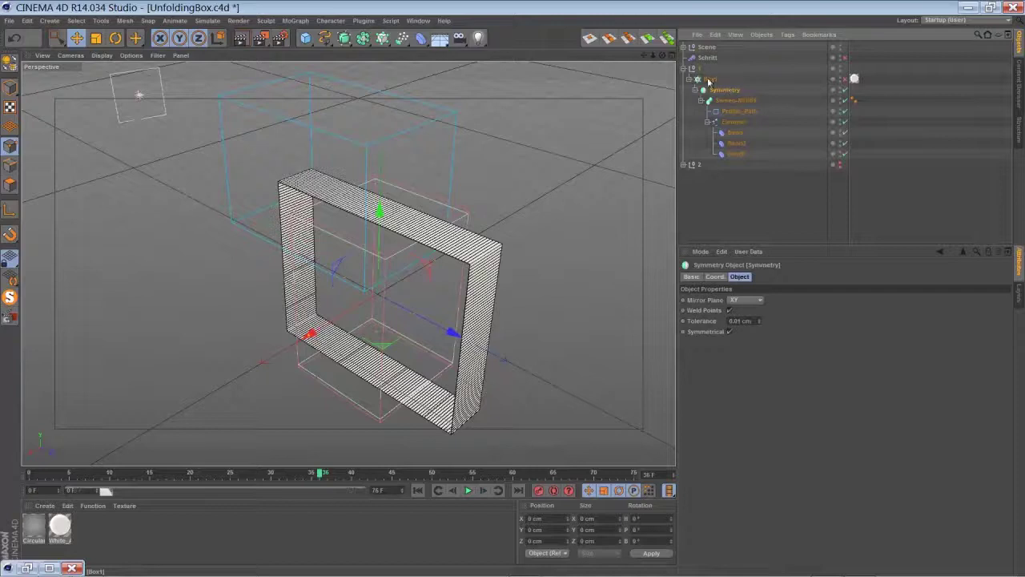
left_click(709, 80)
left_click(846, 79)
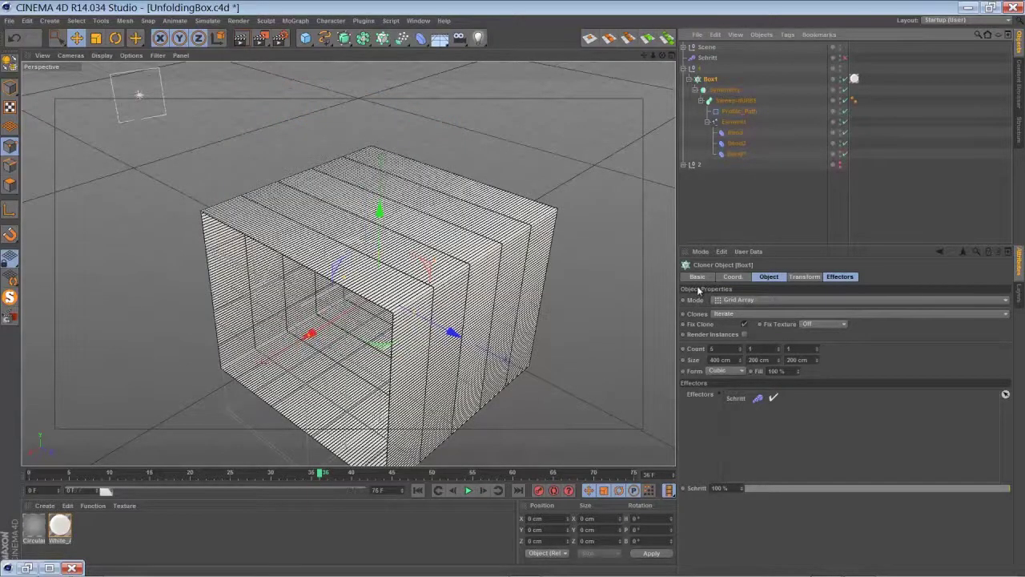
left_click_drag(645, 55, 513, 290)
left_click_drag(663, 55, 753, 280)
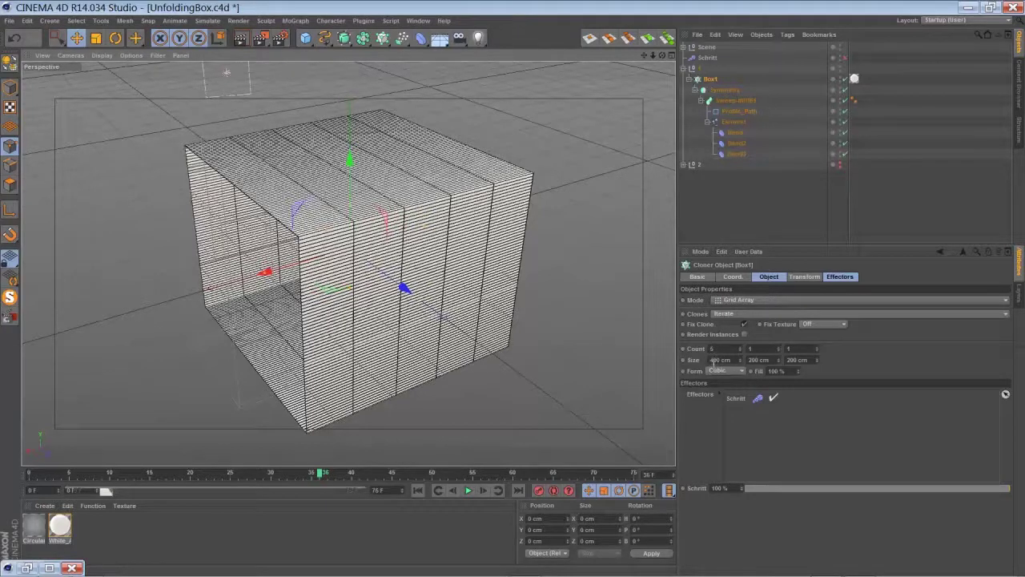
Play the cloned box's folding animation from frame 0 and stop it at frame 13.
left_click(417, 490)
left_click(468, 490)
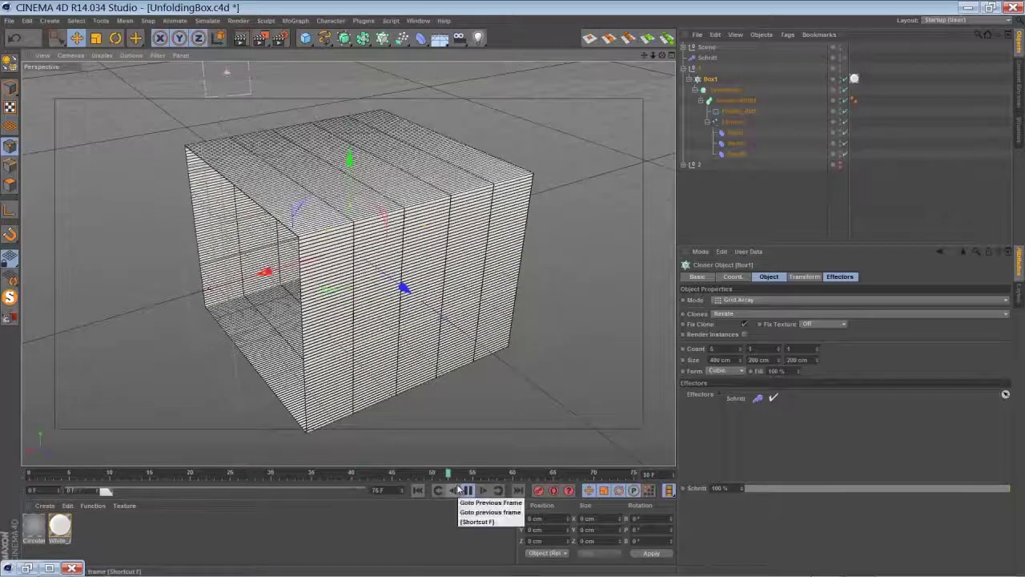
left_click(468, 491)
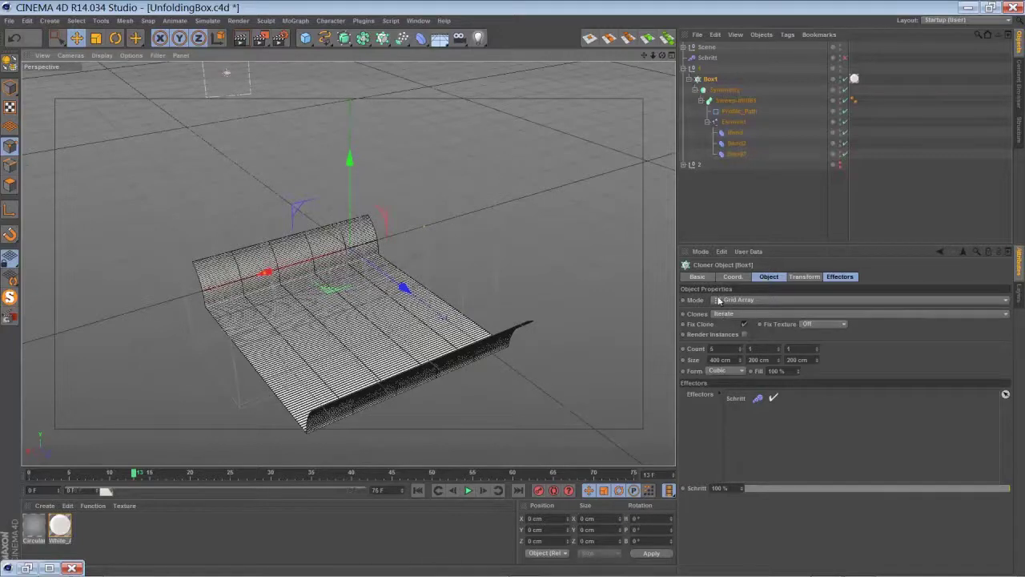
Play the cloned box's folding animation from frame 0 and stop it at frame 51.
left_click(417, 490)
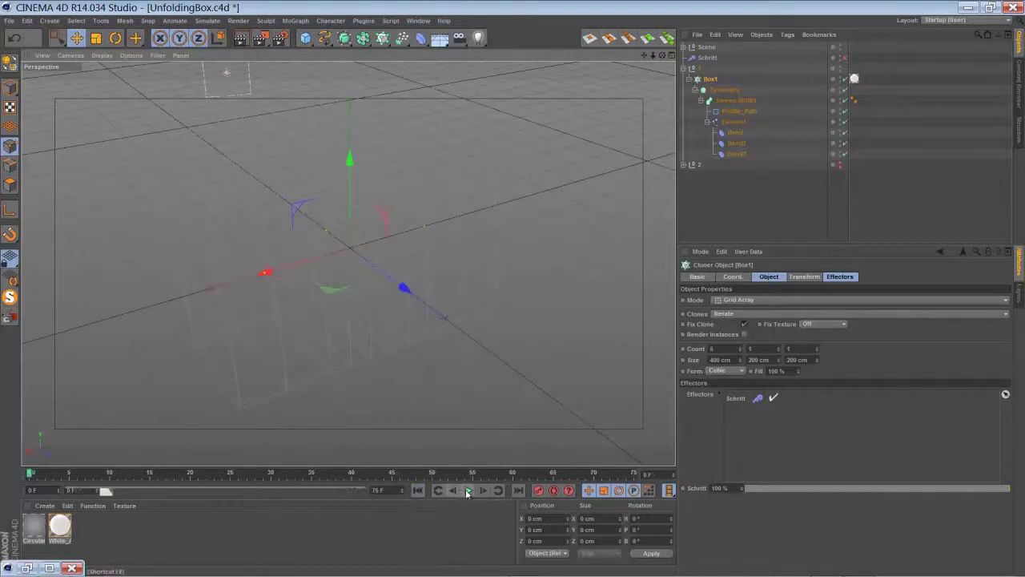
left_click(469, 492)
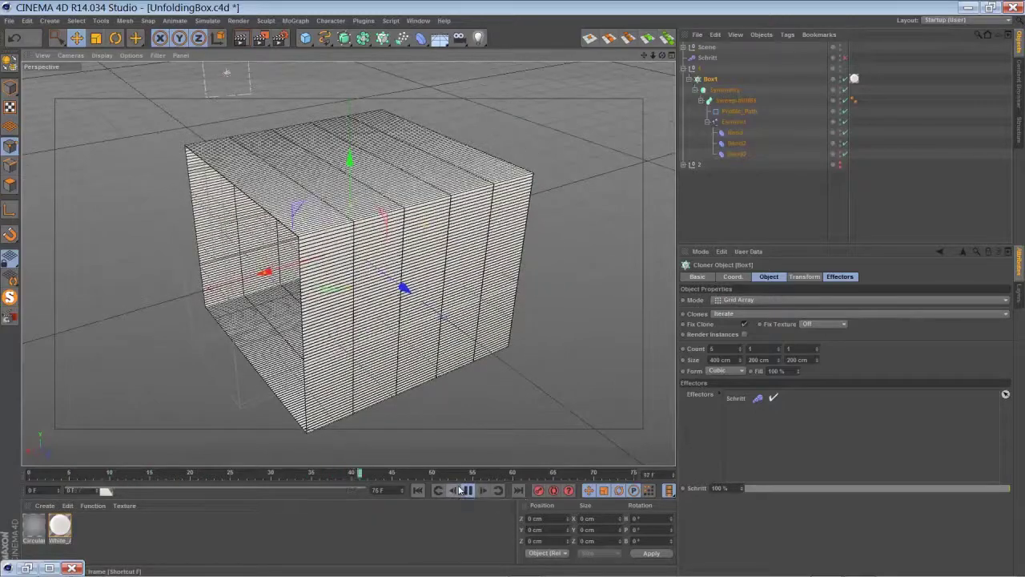
left_click(463, 491)
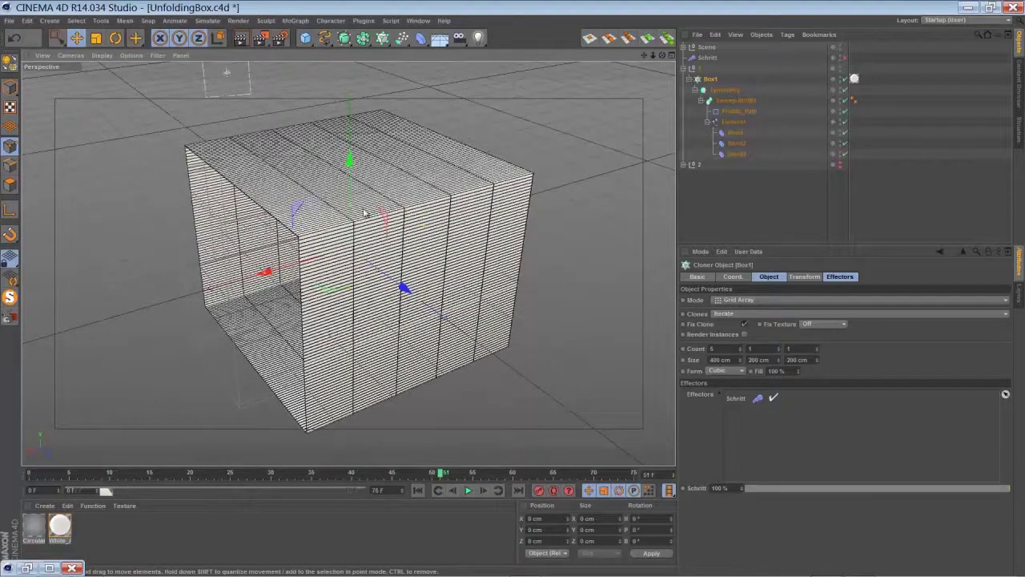
Rename the Schritt effector to Step and enable it for the Box1 cloner.
left_click(710, 59)
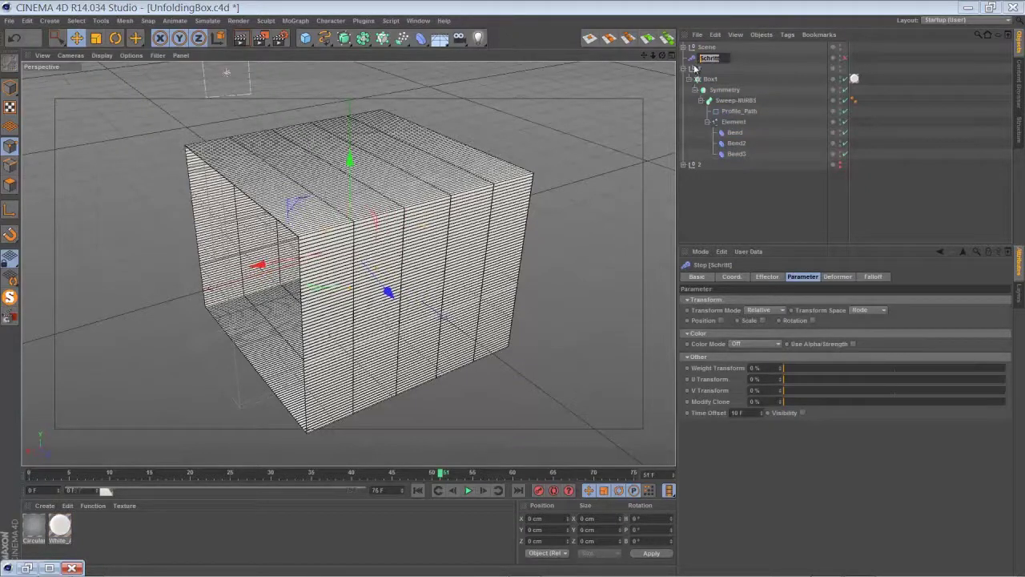
type("Stufe")
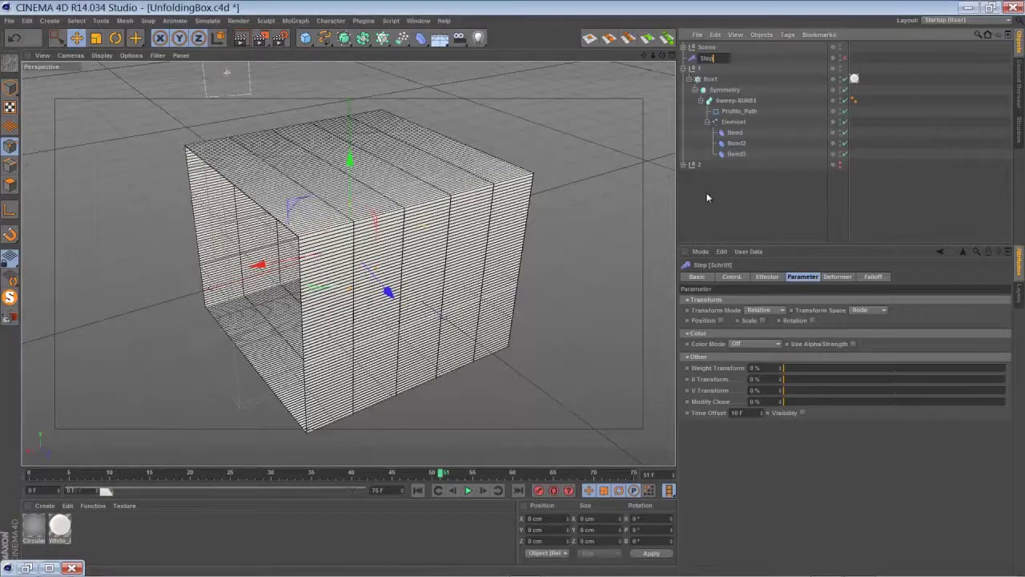
key("Return")
left_click(709, 79)
left_click(839, 277)
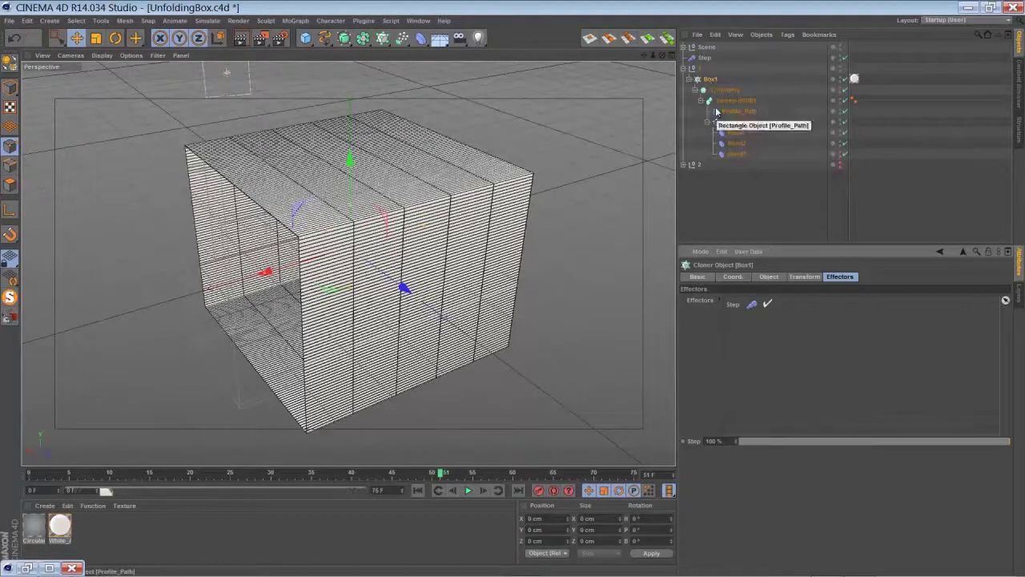
Show the Step effector's time offset parameter, then play the staggered folding from frame 0 and stop at frame 20.
left_click(704, 58)
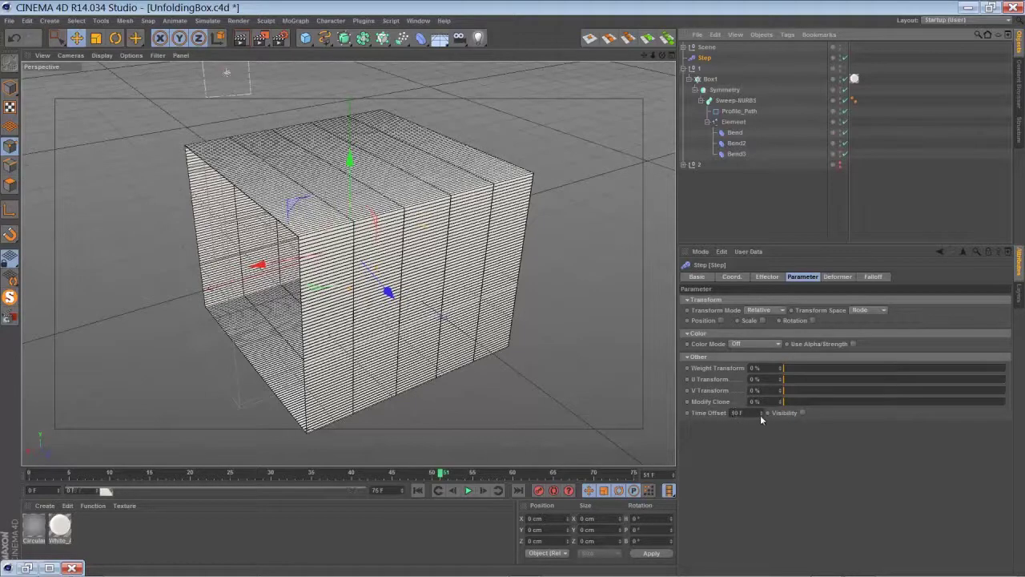
left_click(418, 491)
left_click(468, 490)
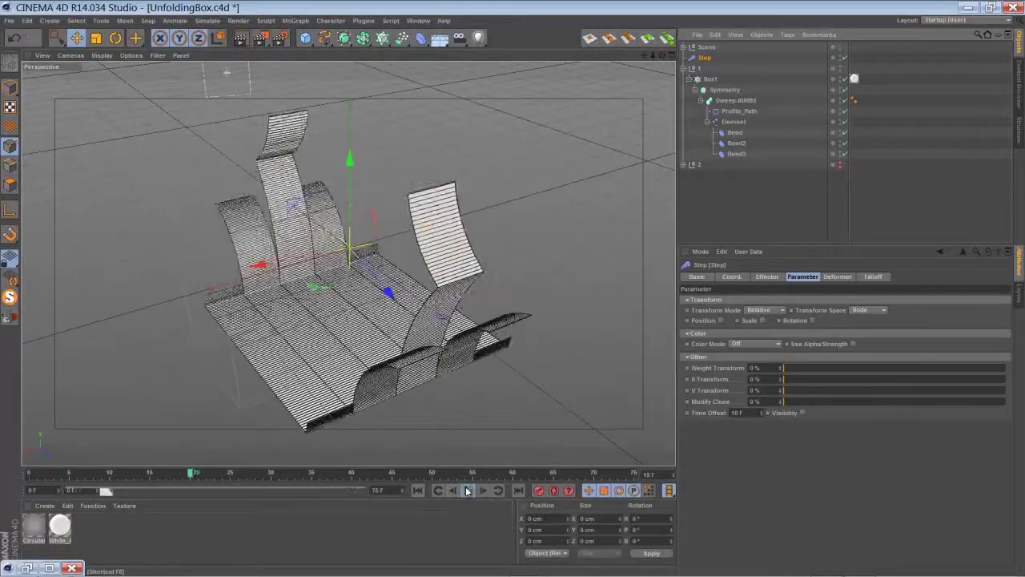
left_click(468, 491)
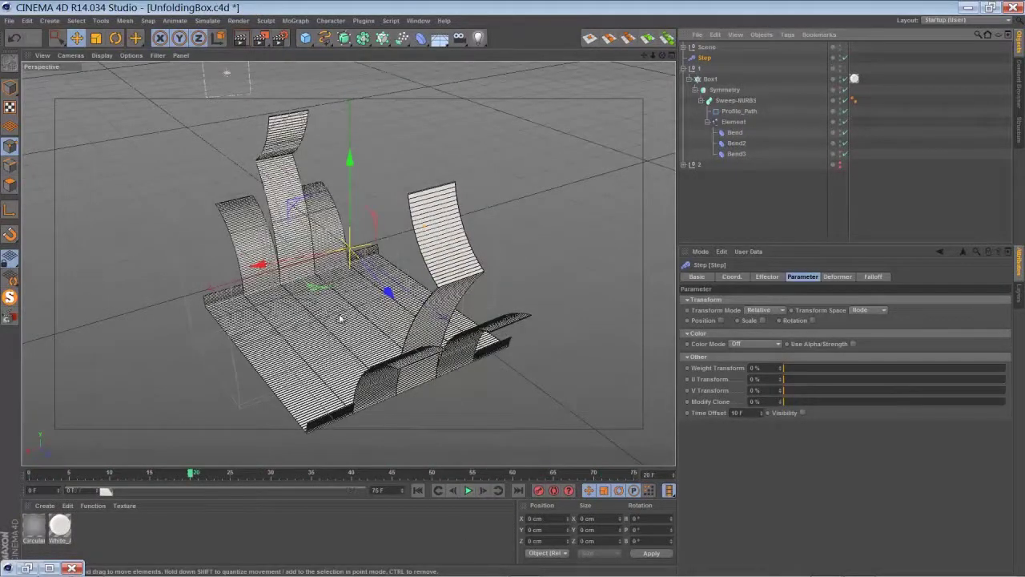
Show the Step effector's strength spline and raise the first point's tangent handle to the top of the graph.
left_click(730, 277)
left_click(766, 277)
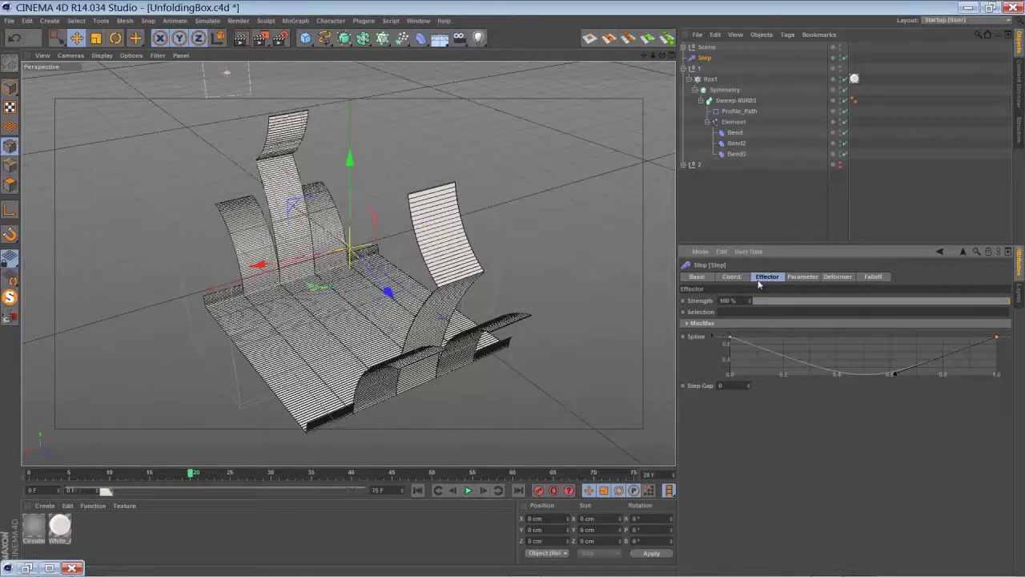
left_click(730, 337)
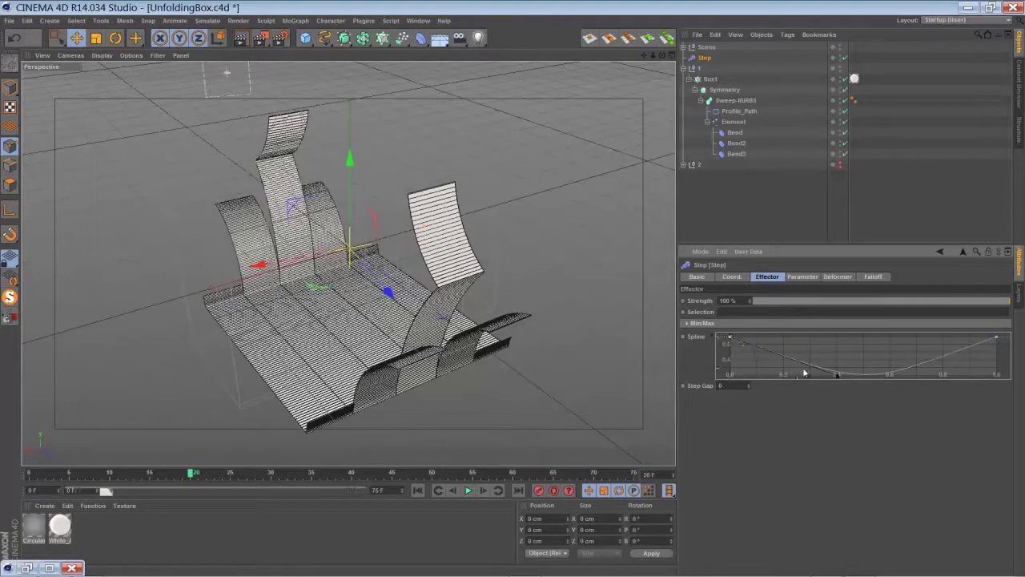
left_click_drag(836, 370, 840, 382)
left_click_drag(730, 338, 845, 340)
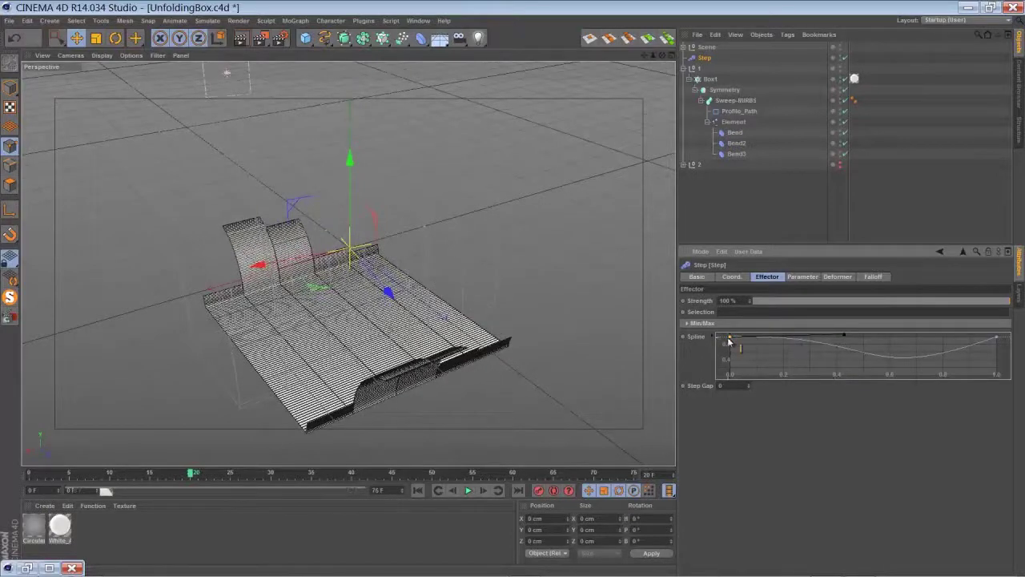
Move the effector spline's first point down to 0 and raise its tangent so the curve climbs gradually across the strips.
left_click_drag(729, 342, 737, 375)
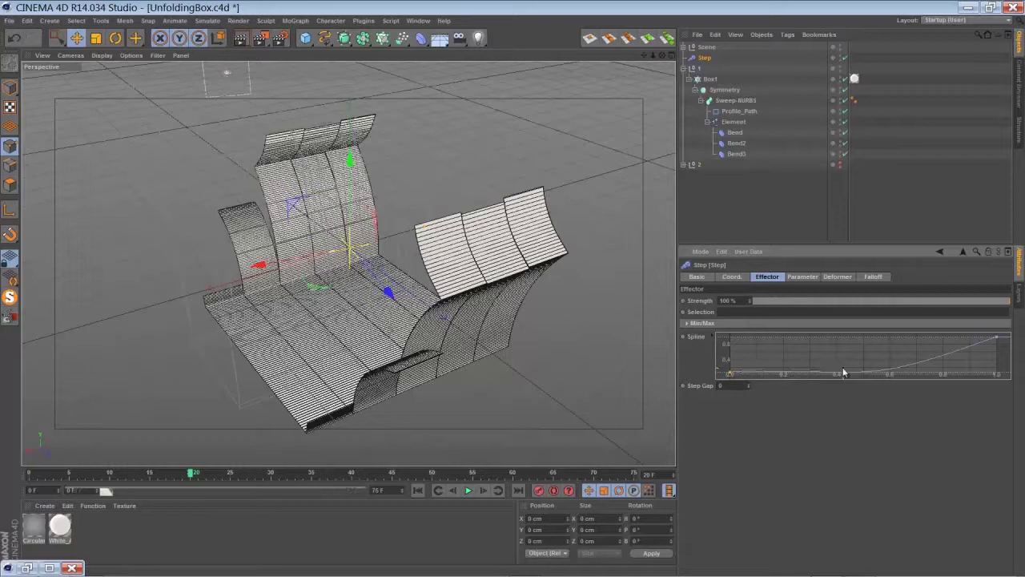
left_click(729, 373)
left_click_drag(844, 370, 843, 359)
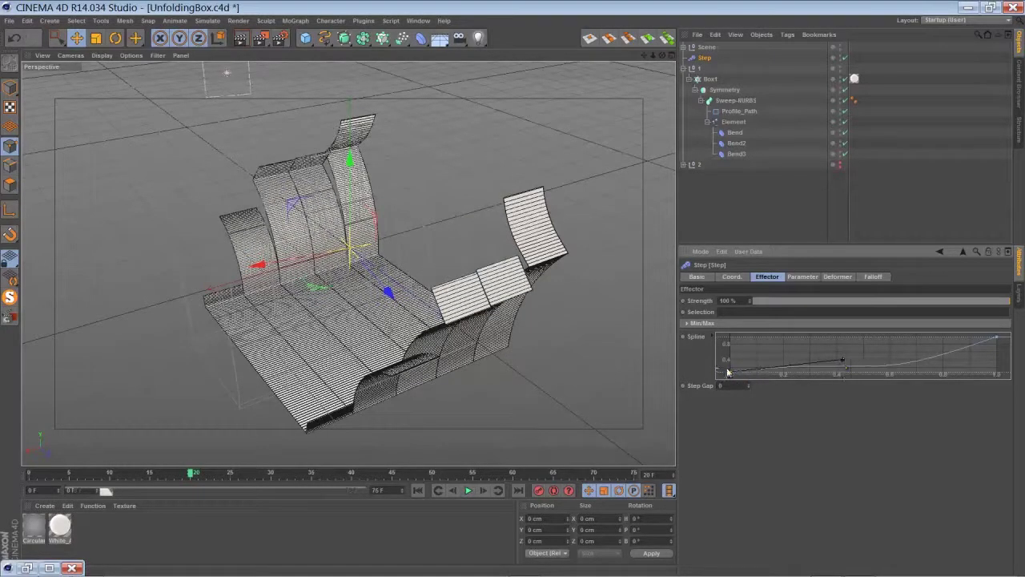
left_click_drag(727, 372, 732, 380)
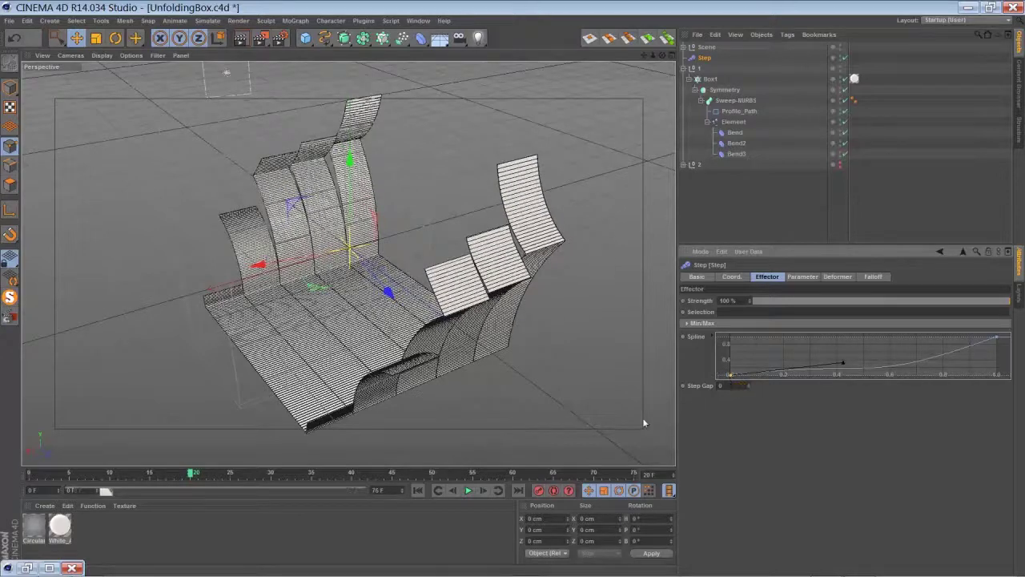
Play the box animation with the rising effector curve from frame 0 and stop at frame 35.
left_click(418, 491)
left_click(469, 490)
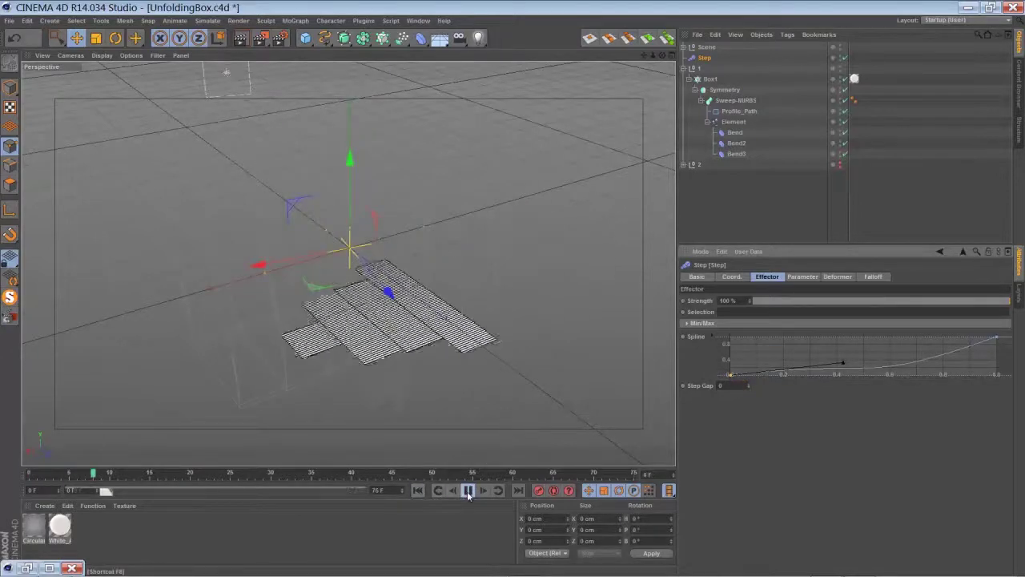
left_click(469, 490)
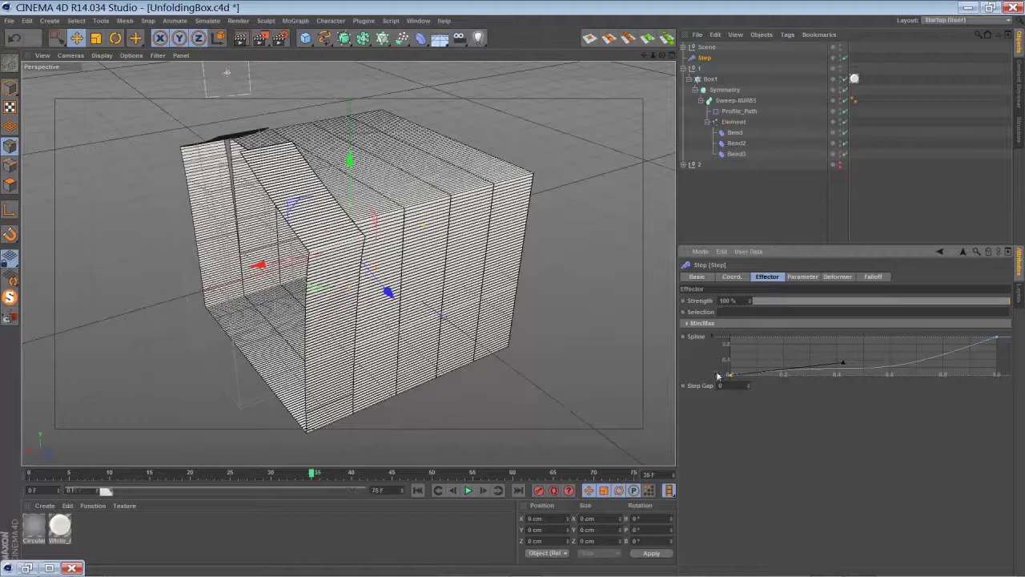
Raise the effector spline's first point back to the top for a valley-shaped curve, then play from frame 0 and stop at frame 48.
left_click_drag(730, 374, 729, 340)
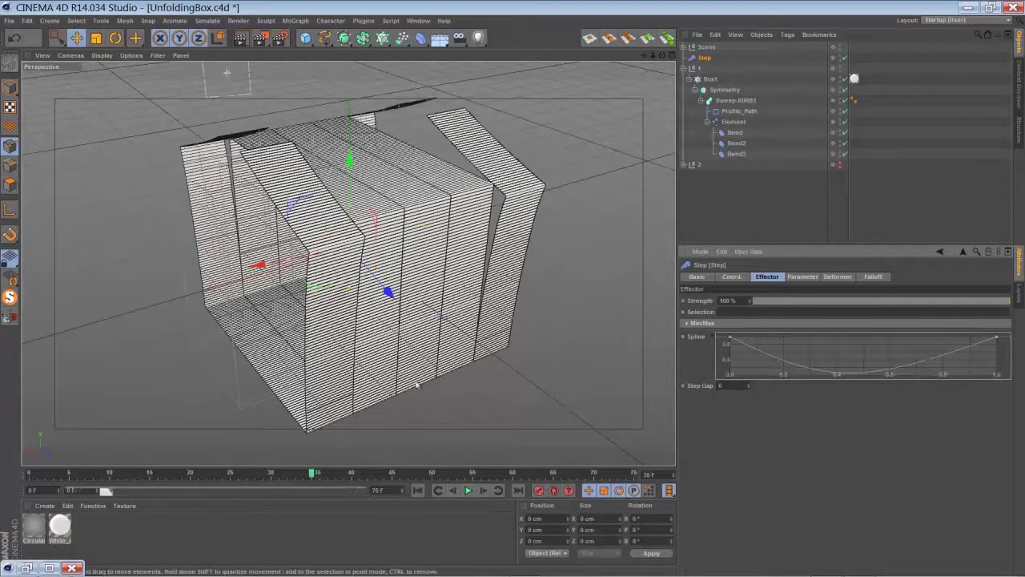
left_click(469, 490)
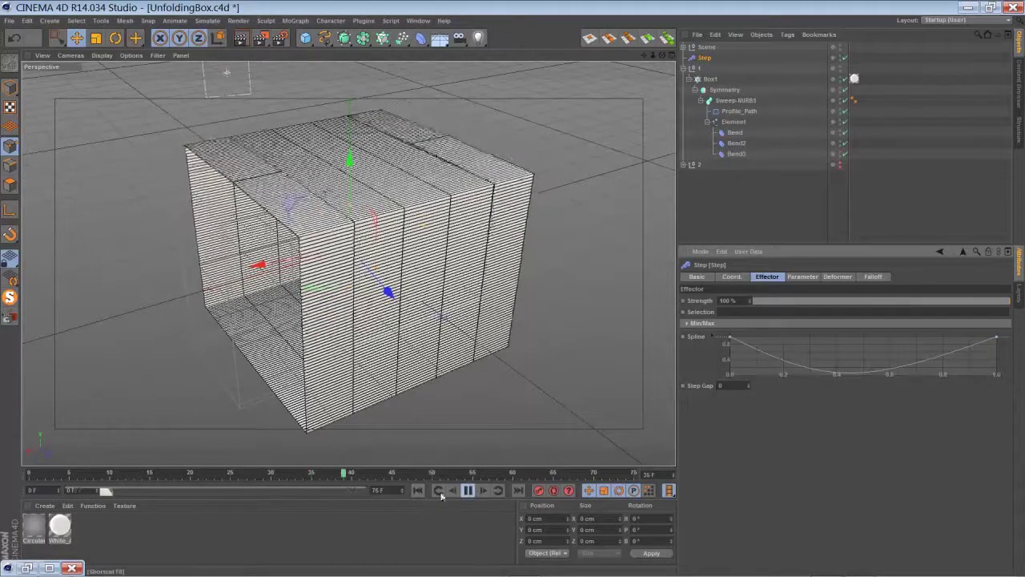
left_click(417, 491)
left_click(468, 490)
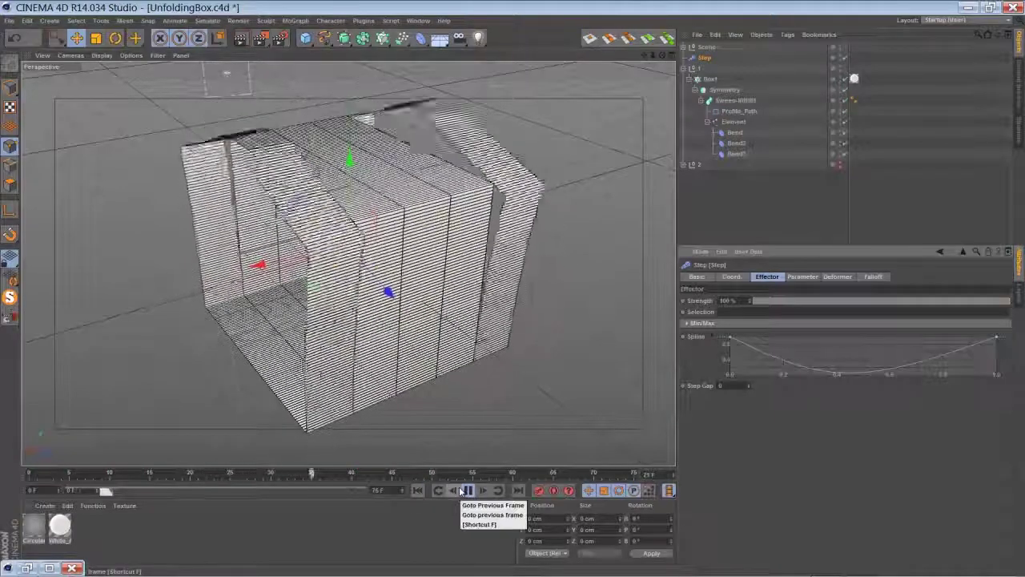
left_click(469, 490)
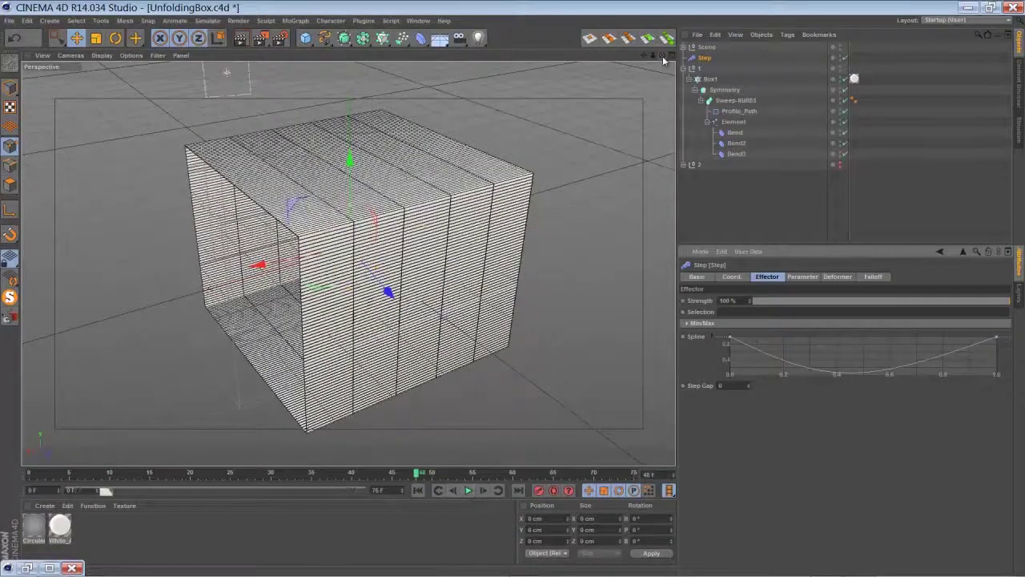
Collapse the Box1 hierarchy and expand null 2 to examine its cloner, unfold pieces and nested Sweep setup.
left_click_drag(662, 56, 686, 78)
left_click(691, 80)
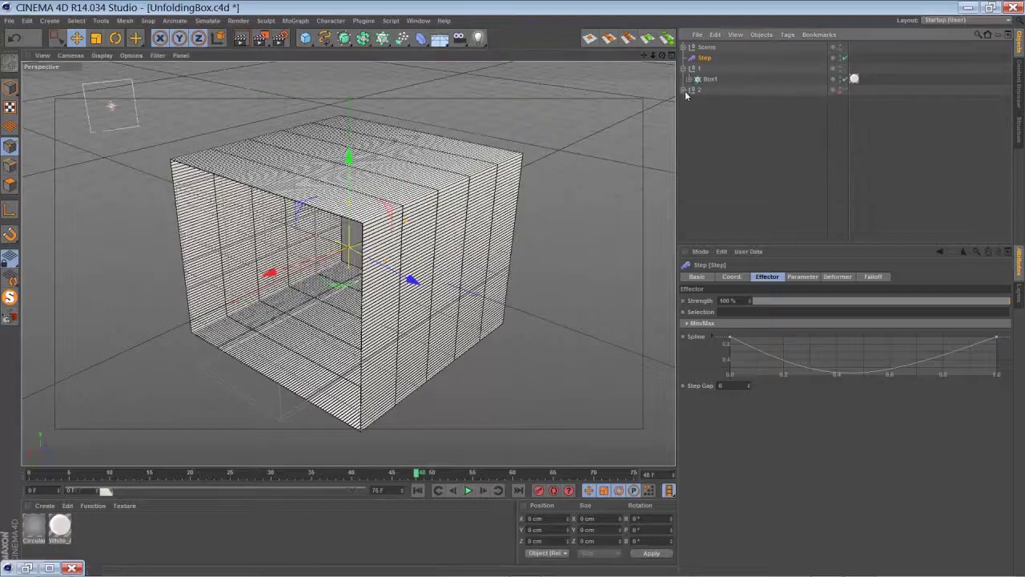
left_click(702, 90)
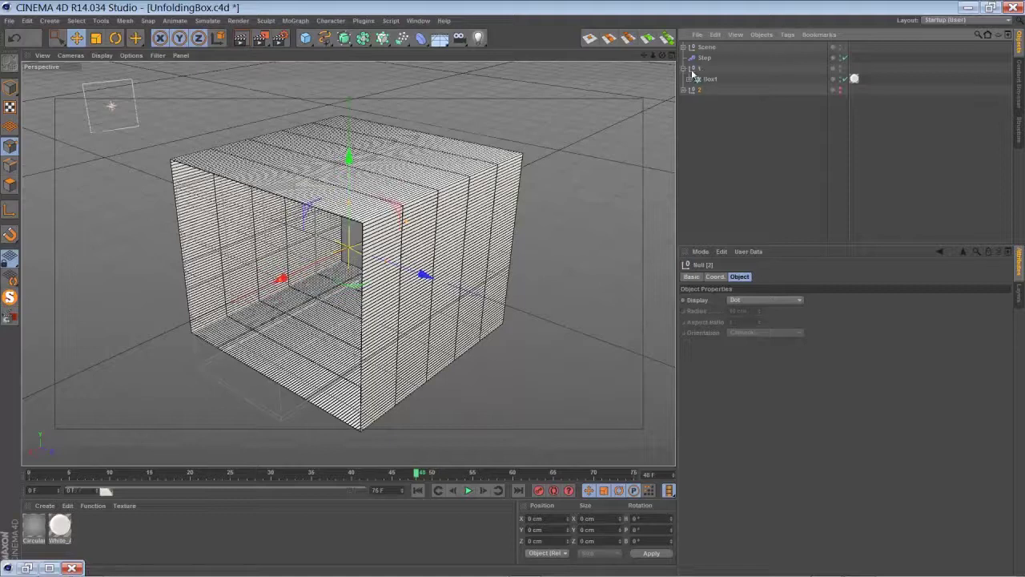
left_click(685, 90)
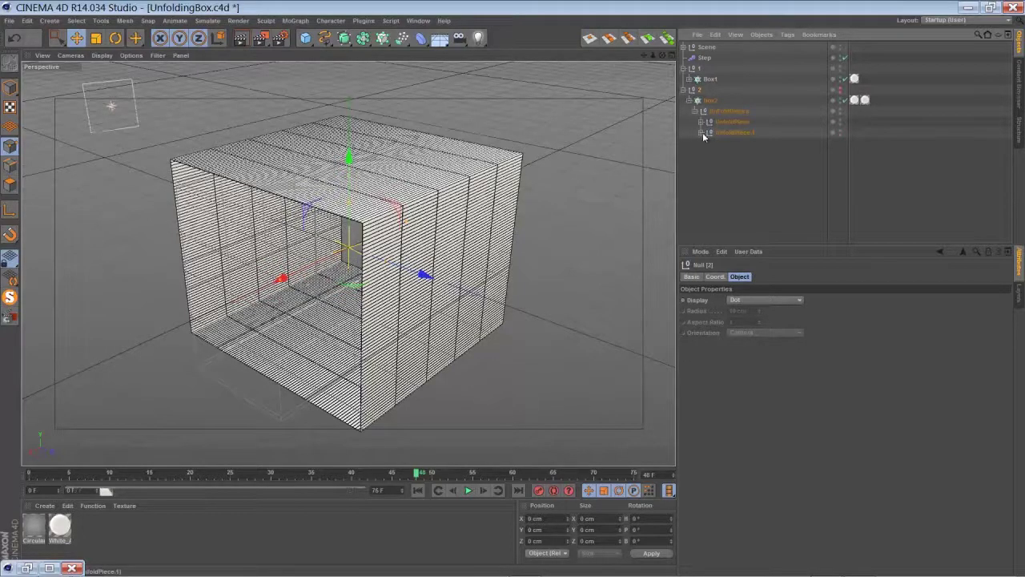
left_click(701, 133)
left_click(702, 122)
left_click(702, 123)
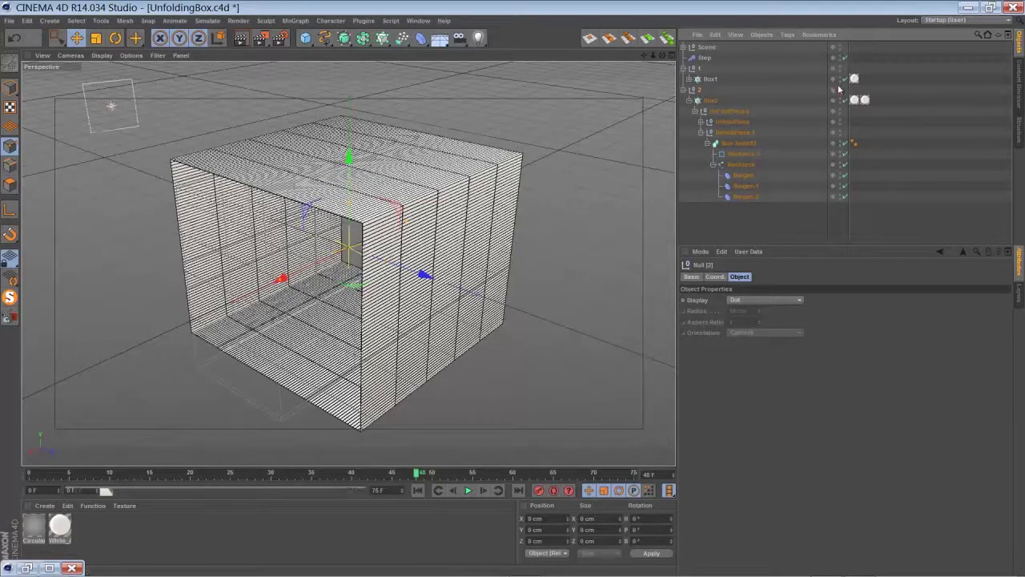
left_click(839, 90)
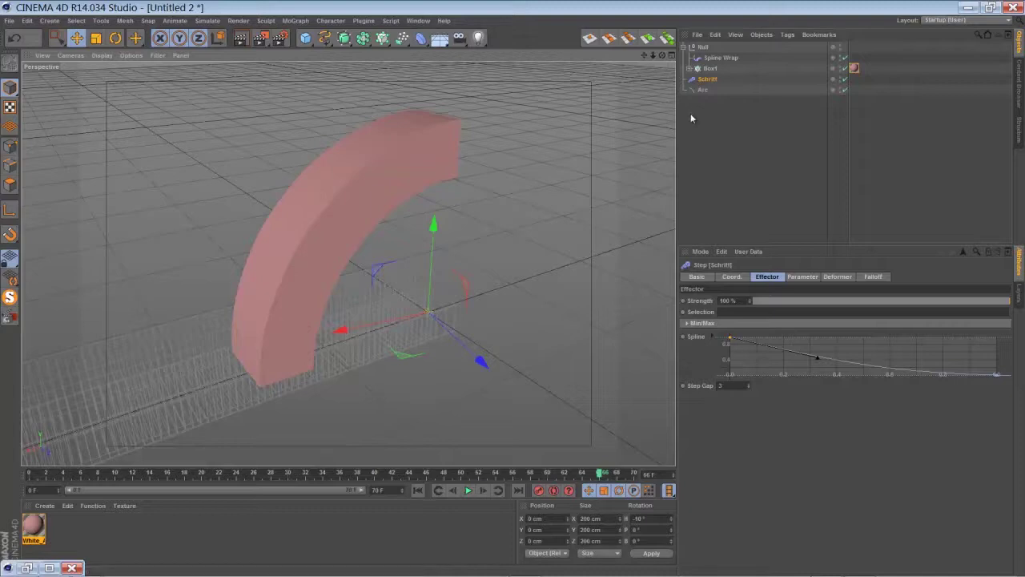
In the Untitled 2 scene, show the available deformers and disable the Spline Wrap to straighten the arched box.
left_click_drag(507, 296, 511, 294)
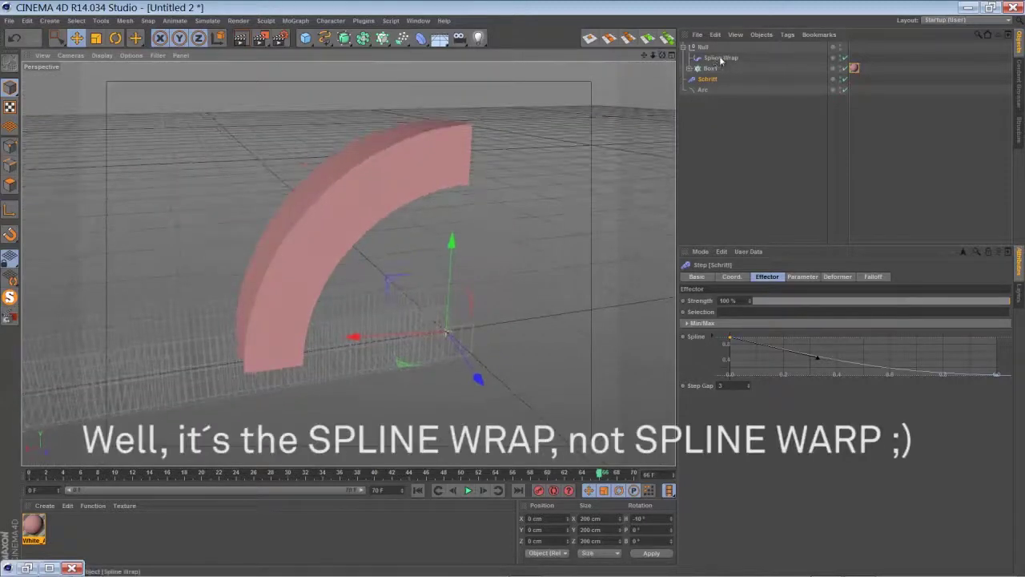
left_click(420, 38)
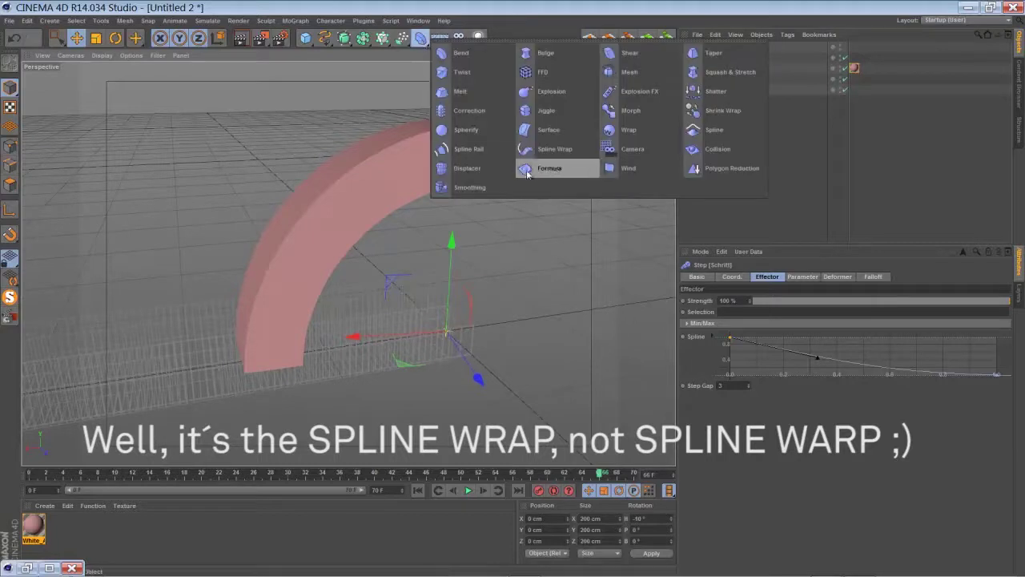
left_click(845, 58)
left_click_drag(654, 56, 512, 289)
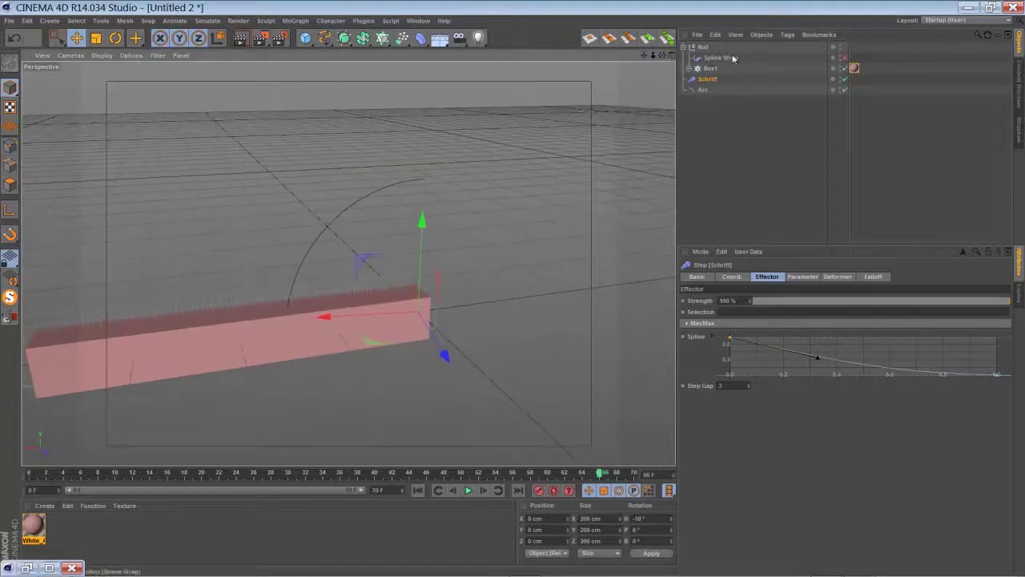
left_click_drag(664, 56, 701, 97)
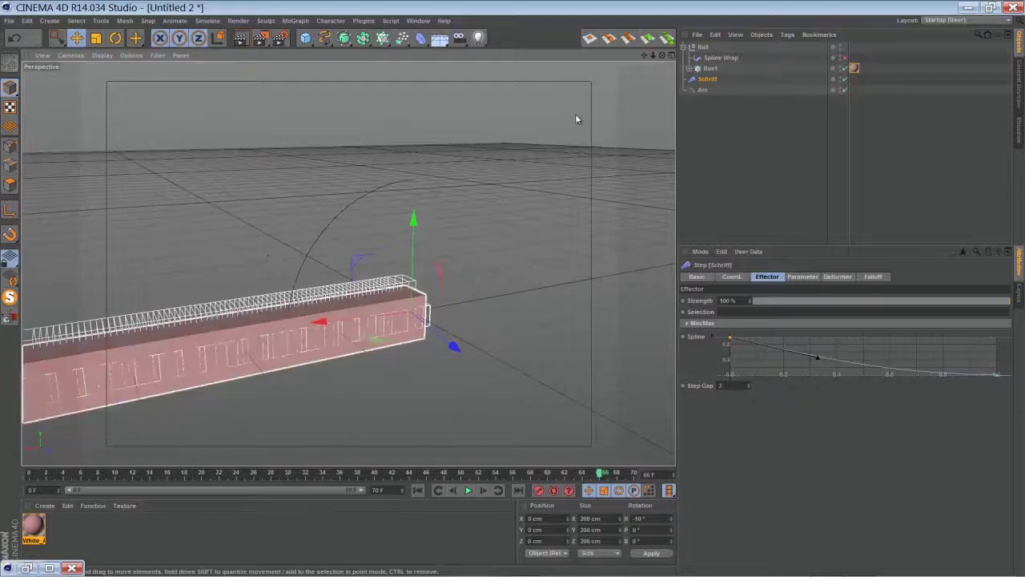
mouse_move(643, 62)
left_mouse_down()
mouse_move(526, 284)
mouse_move(639, 66)
left_mouse_up()
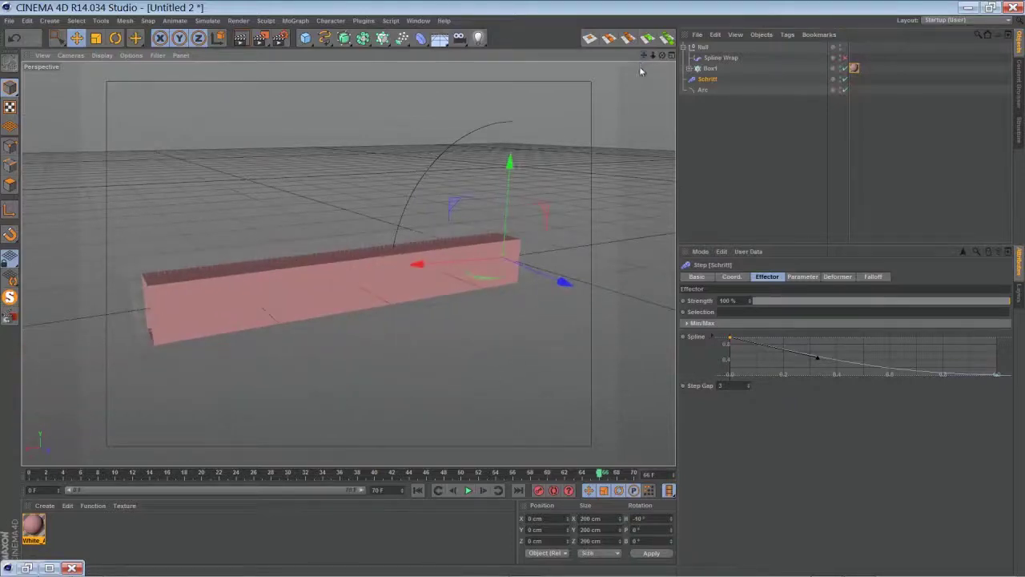
Examine the properties of the Arc spline, the Schritt effector, the linear Box1 cloner and the Spline Wrap deformer.
left_click(698, 90)
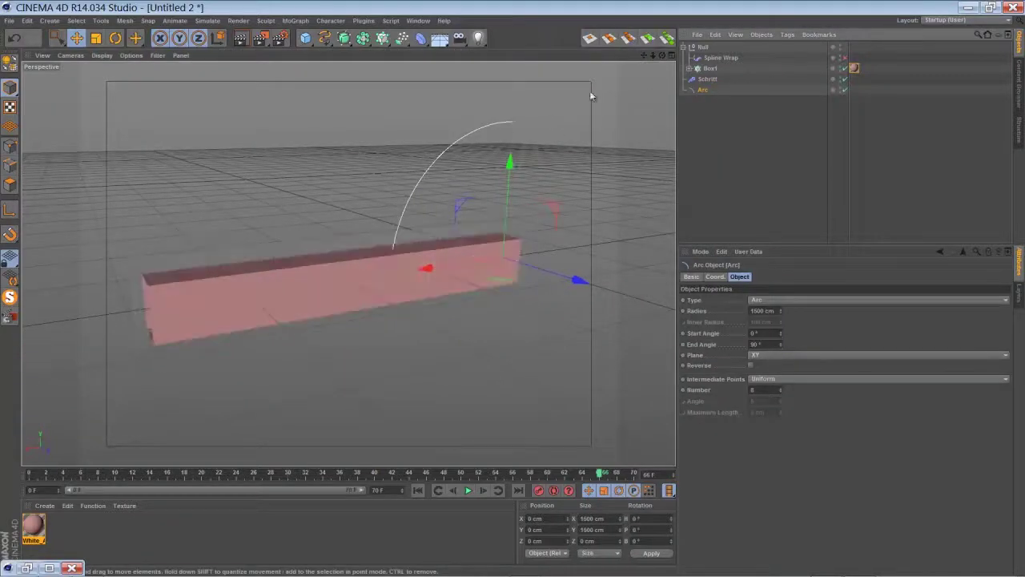
left_click(709, 80)
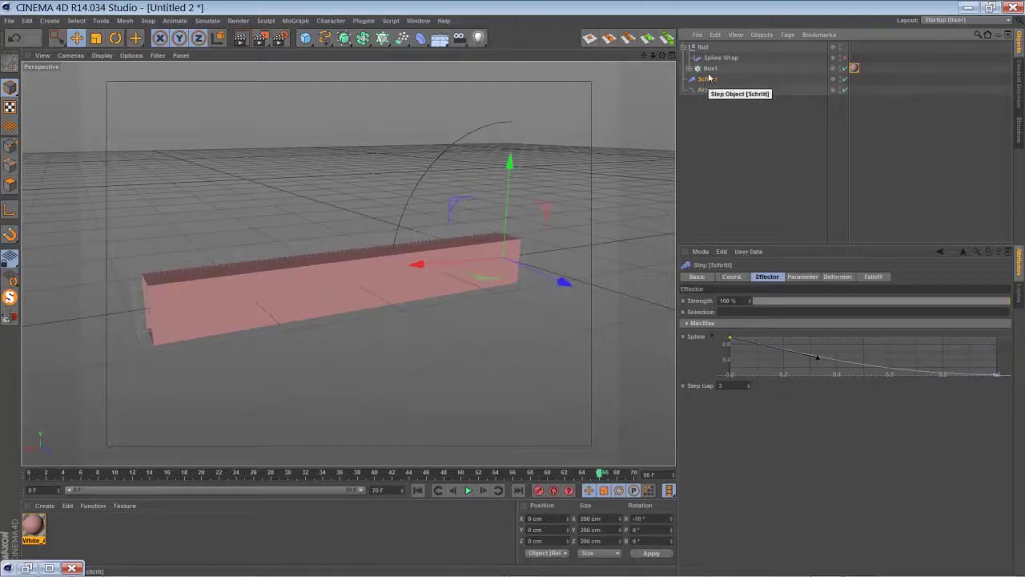
left_click(710, 70)
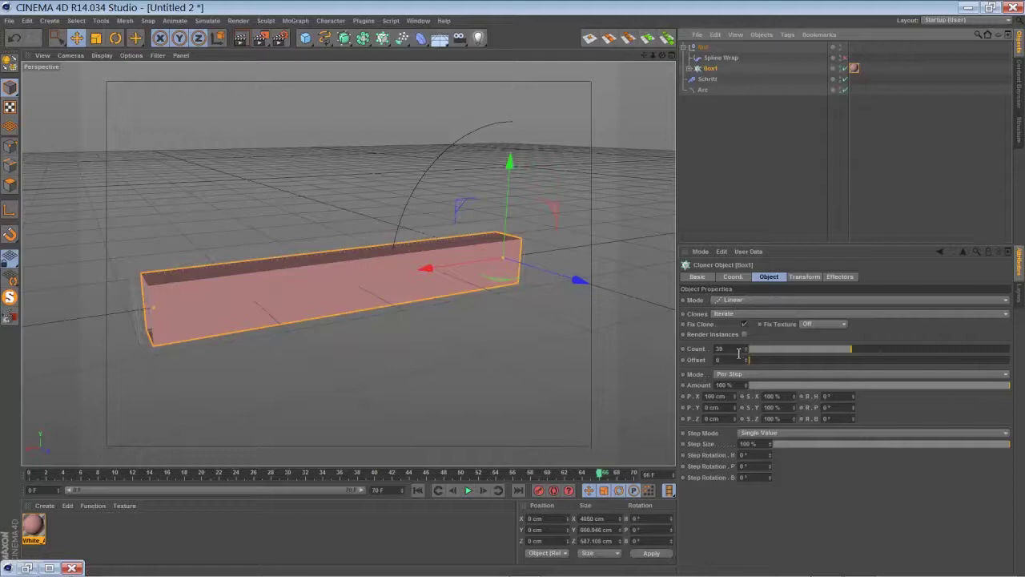
left_click(725, 58)
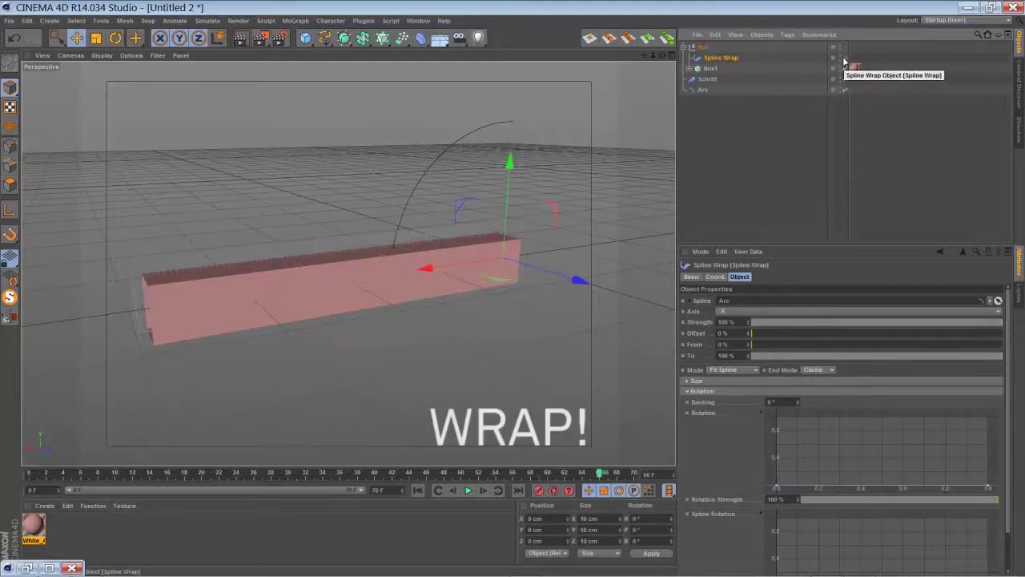
Re-enable the Spline Wrap deformer, then play the bending box animation from frame 0 and stop at frame 31.
left_click(843, 59)
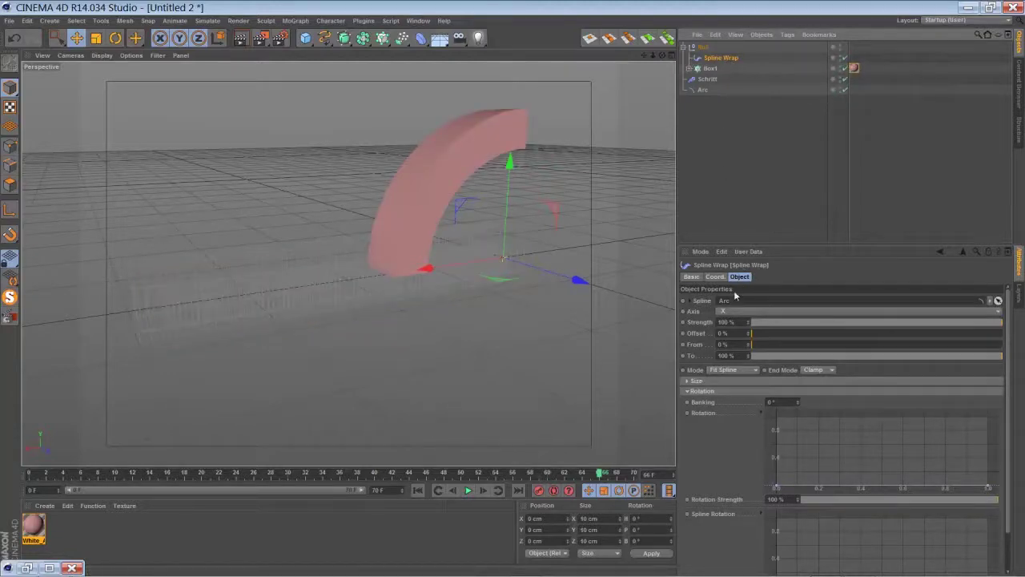
left_click_drag(645, 55, 513, 278)
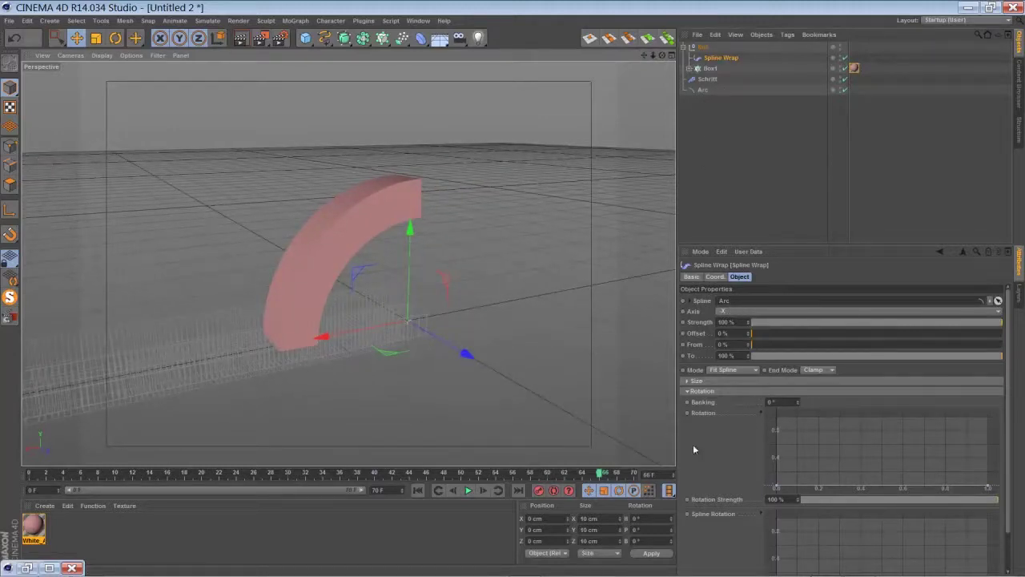
left_click(417, 490)
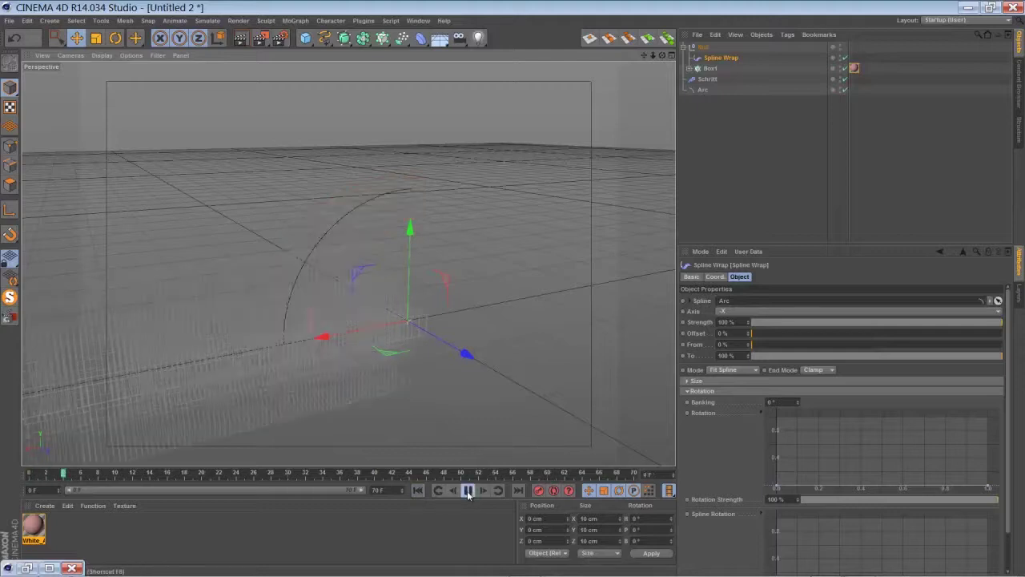
left_click(468, 491)
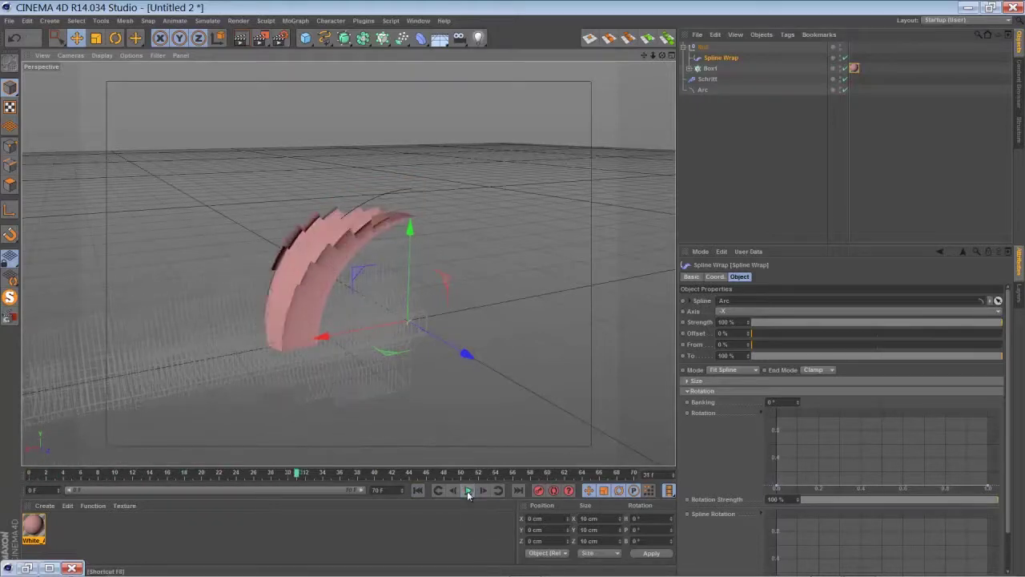
Try the Keep Length mode on the Spline Wrap and return it to Fit Spline.
left_click(713, 370)
left_click(716, 382)
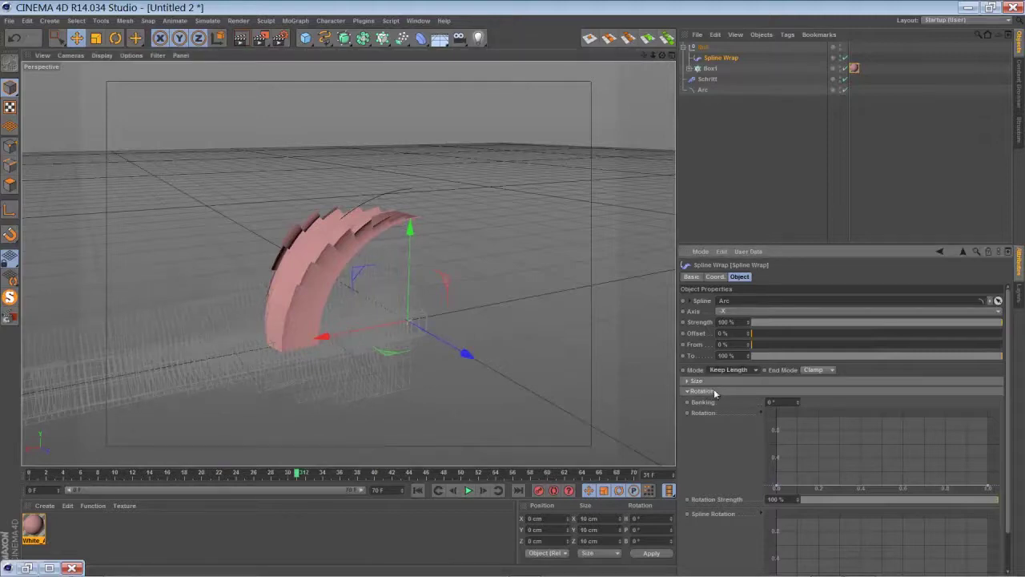
left_click(724, 369)
left_click(721, 383)
Compare the Spline Wrap's Extend and Clamp end modes with the offset raised to 53%.
left_click(816, 370)
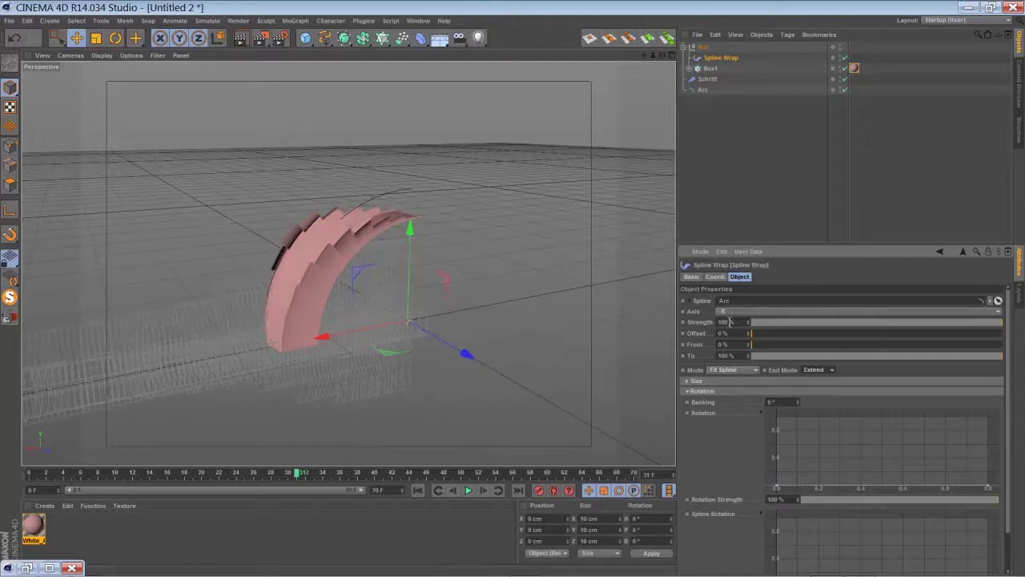
left_click_drag(757, 332, 885, 317)
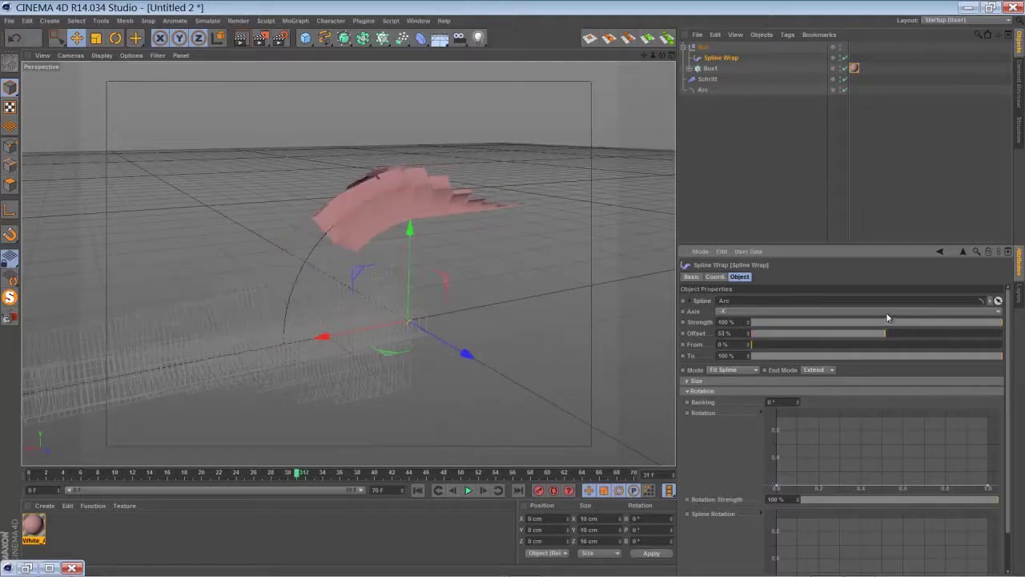
left_click(815, 369)
left_click(809, 376)
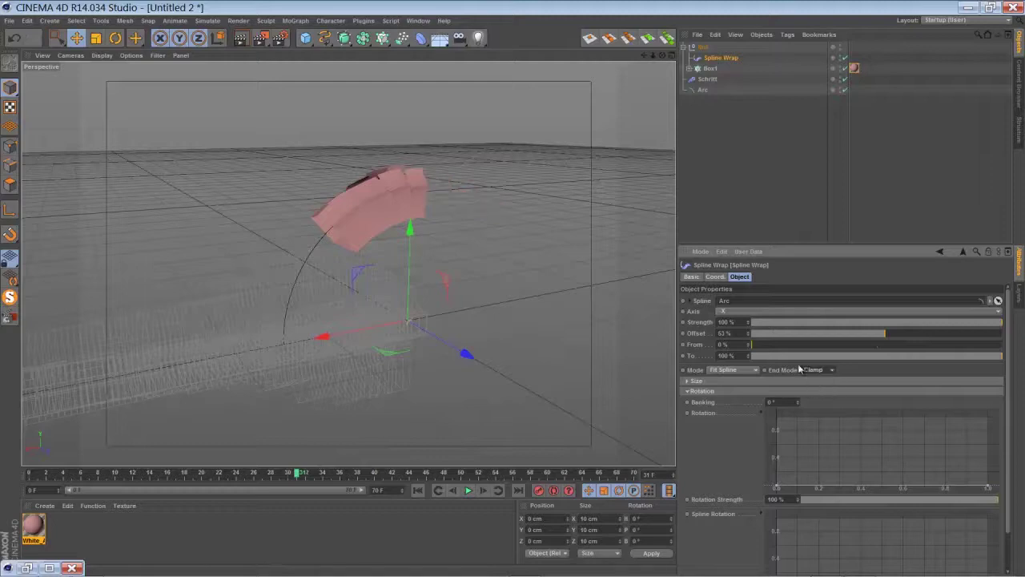
Reset the Spline Wrap's offset to 0% and set its end mode to Extend.
left_click_drag(805, 329, 751, 335)
left_click(813, 368)
left_click(811, 388)
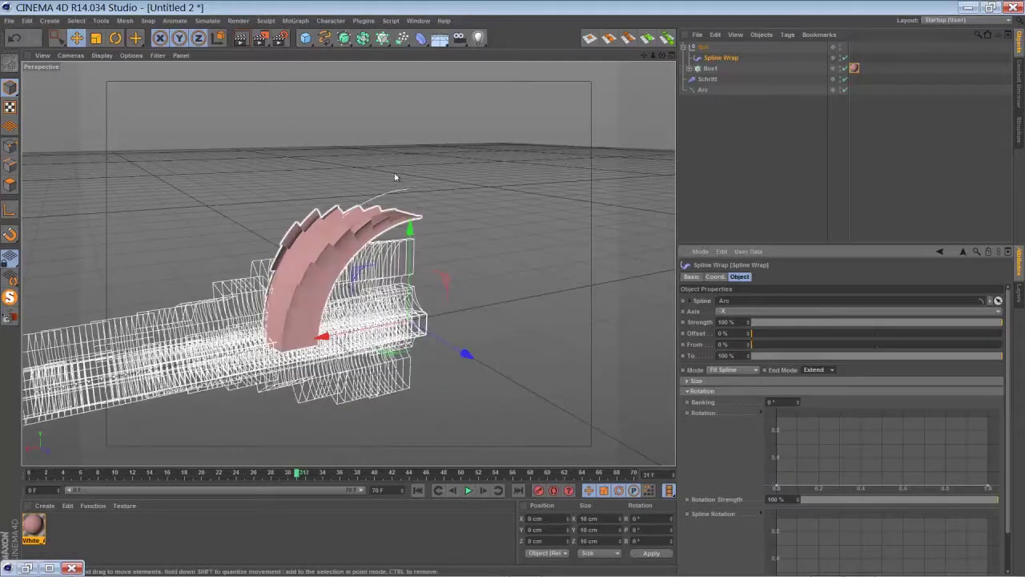
Show the Schritt effector's properties, then play the animation from frame 0 and stop at frame 25.
left_click(708, 79)
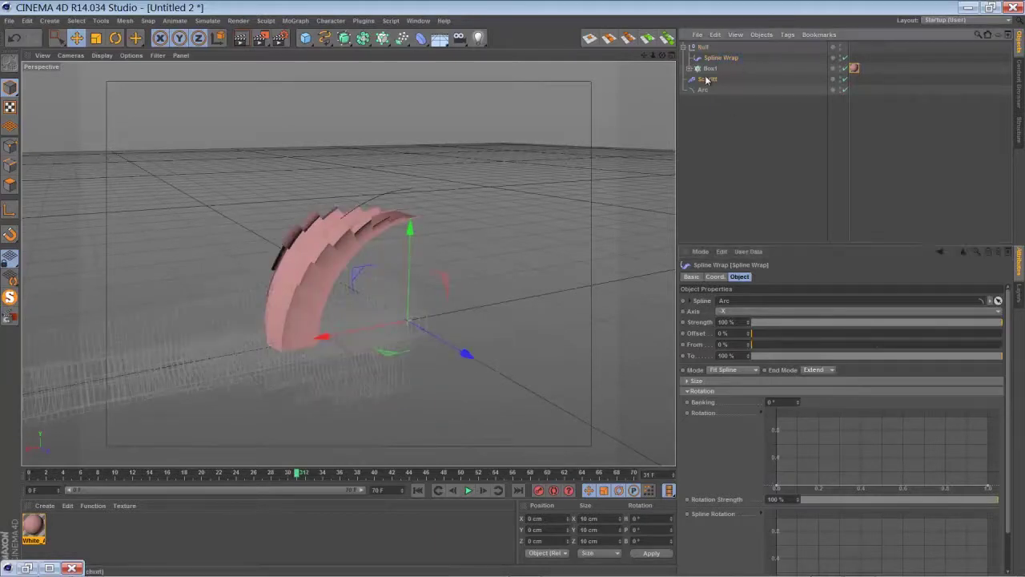
left_click(418, 490)
left_click(468, 490)
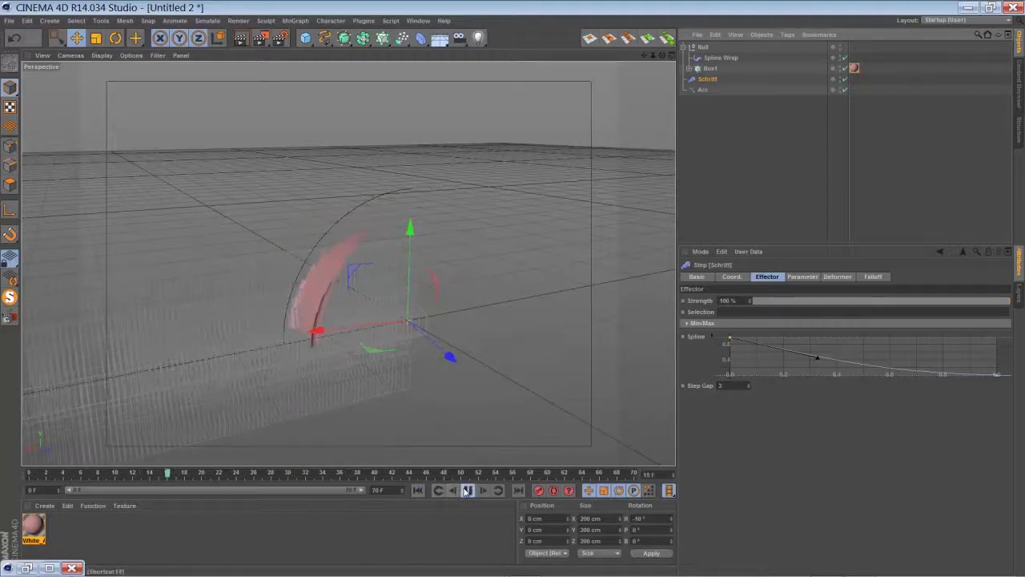
left_click(468, 490)
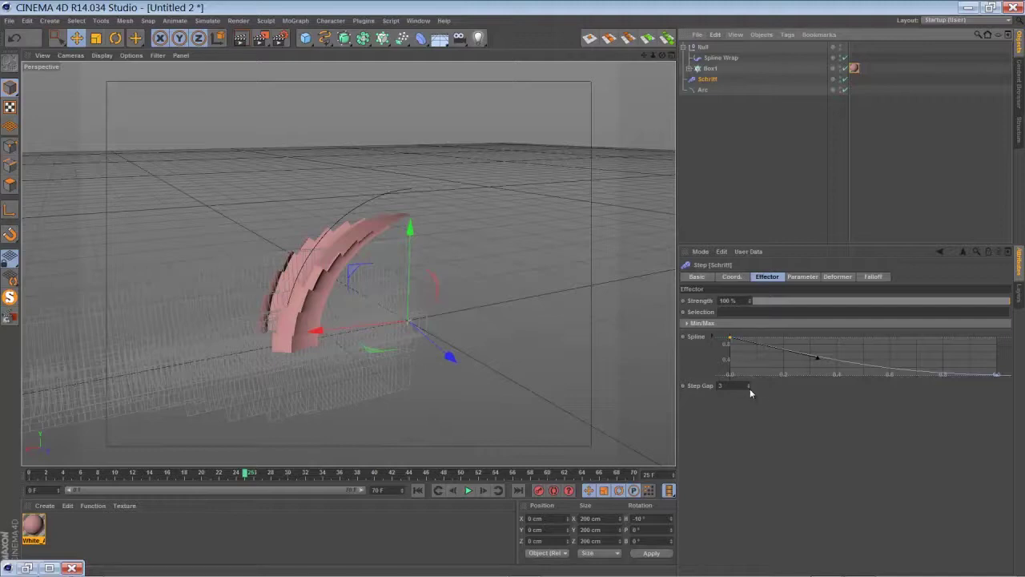
Set the Schritt effector's Step Gap to 0, then play the animation from frame 0 and stop at frame 36.
left_click(750, 387)
left_click(749, 388)
left_click(750, 388)
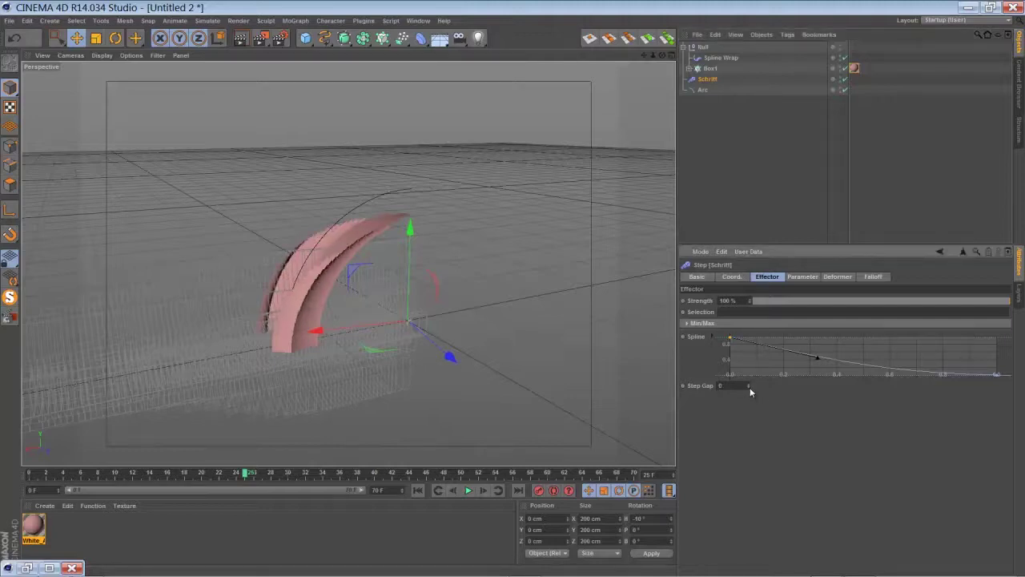
left_click(417, 490)
left_click(468, 490)
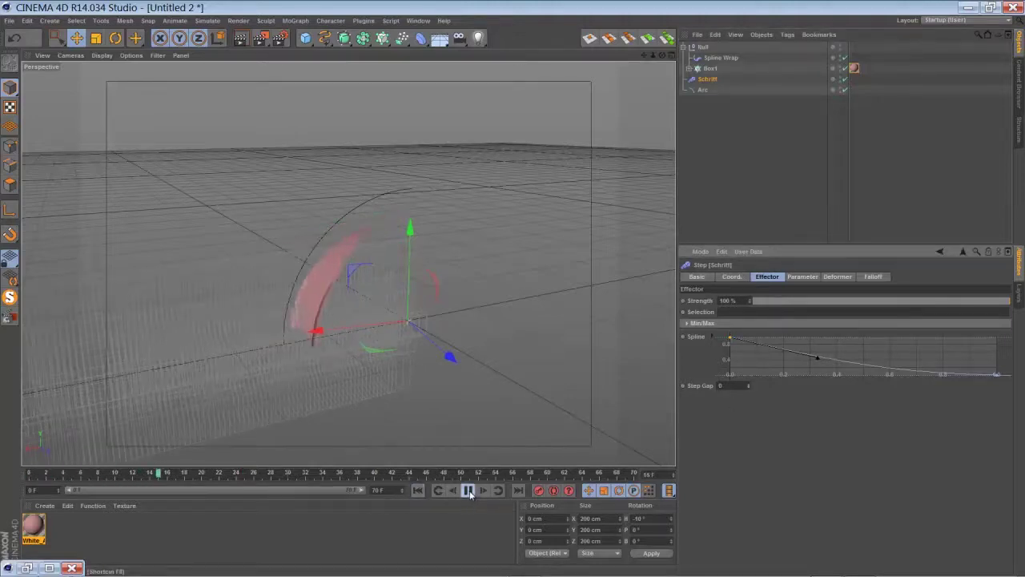
left_click(468, 490)
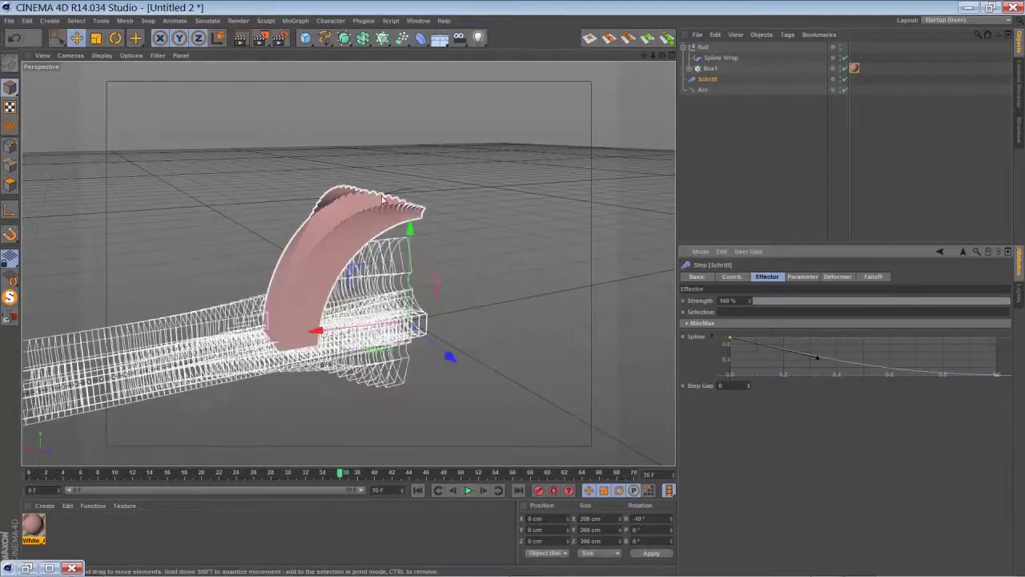
Inspect the arch's unfolding flaps up close and set the Schritt effector's Step Gap to 3.
scroll(516, 293, "up", 8)
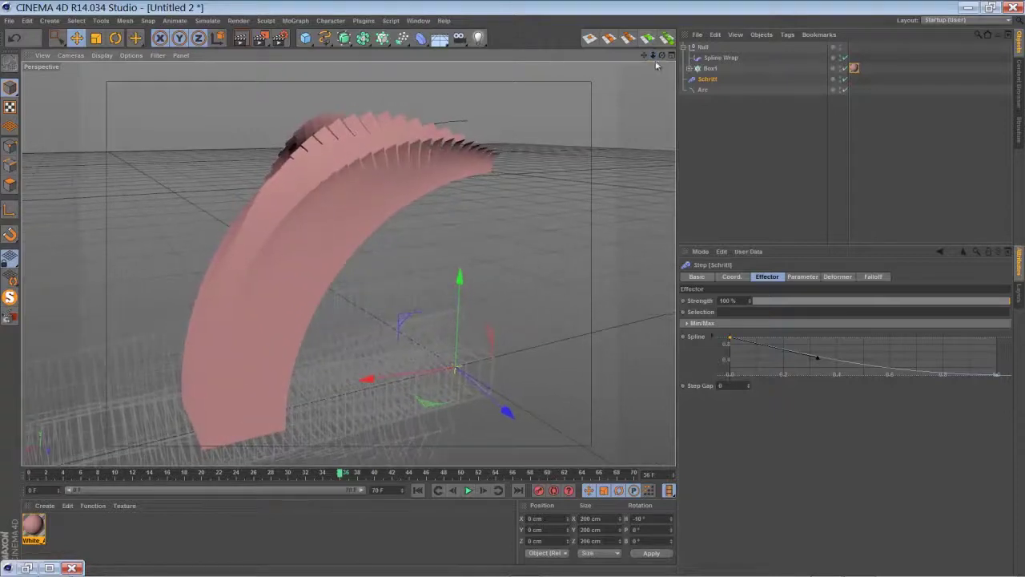
left_click_drag(662, 55, 657, 142)
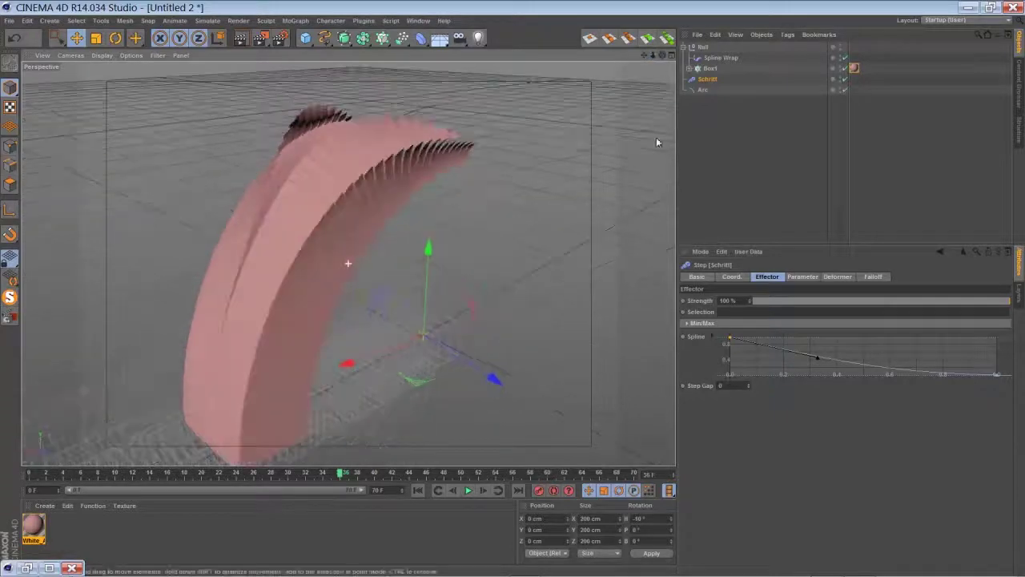
left_click(750, 384)
left_click(749, 384)
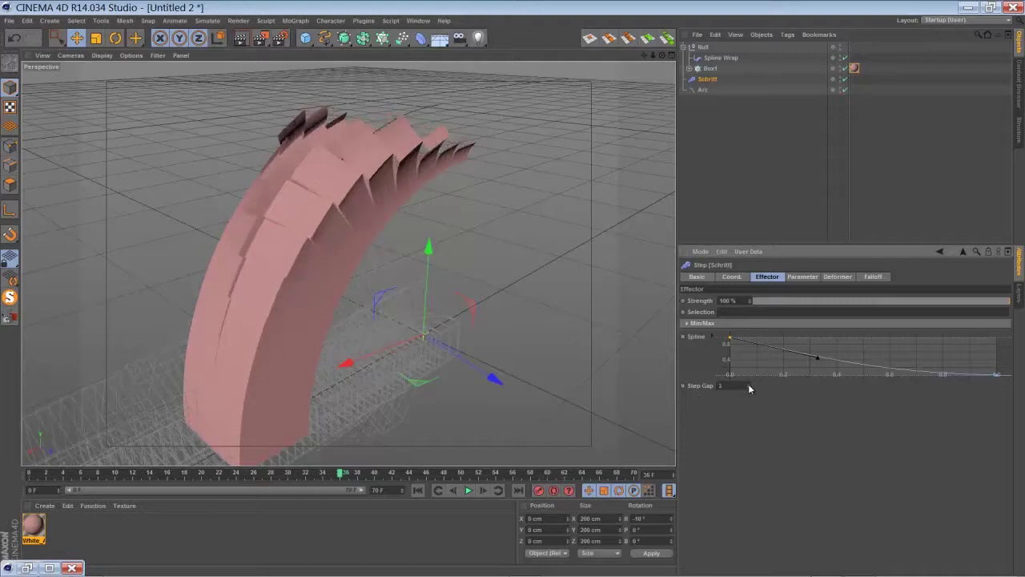
left_click(749, 384)
Replay the animation from frame 0, stop at frame 32 and examine the stepped arch from a lower, more distant viewpoint.
left_click(418, 490)
left_click(467, 491)
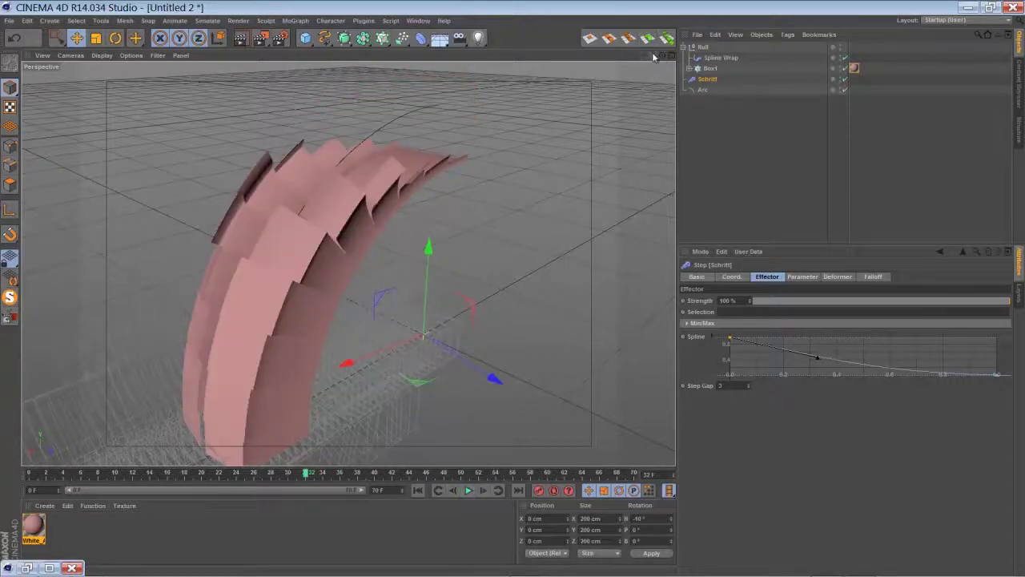
left_click_drag(653, 56, 676, 60)
left_click_drag(504, 300, 521, 277)
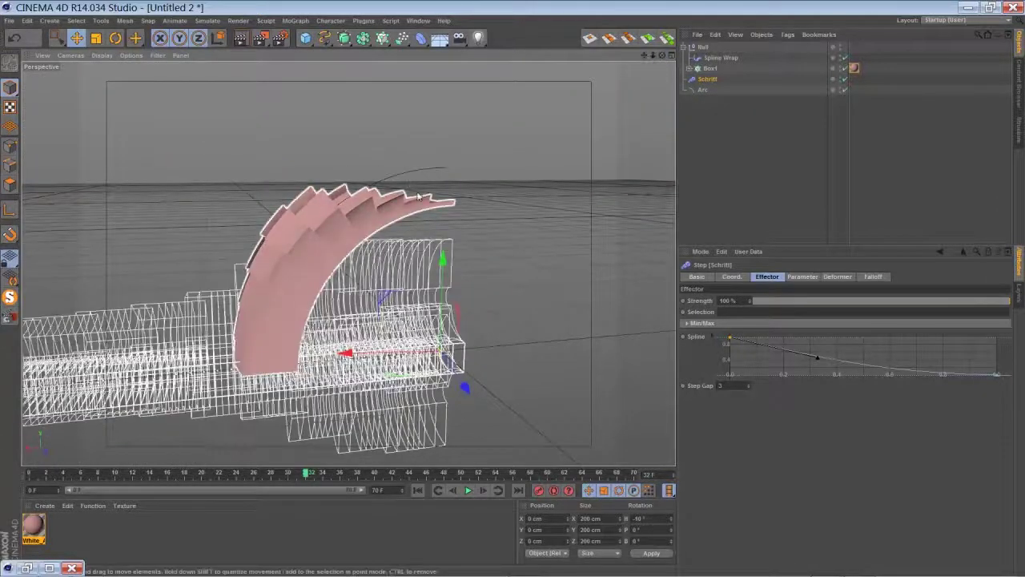